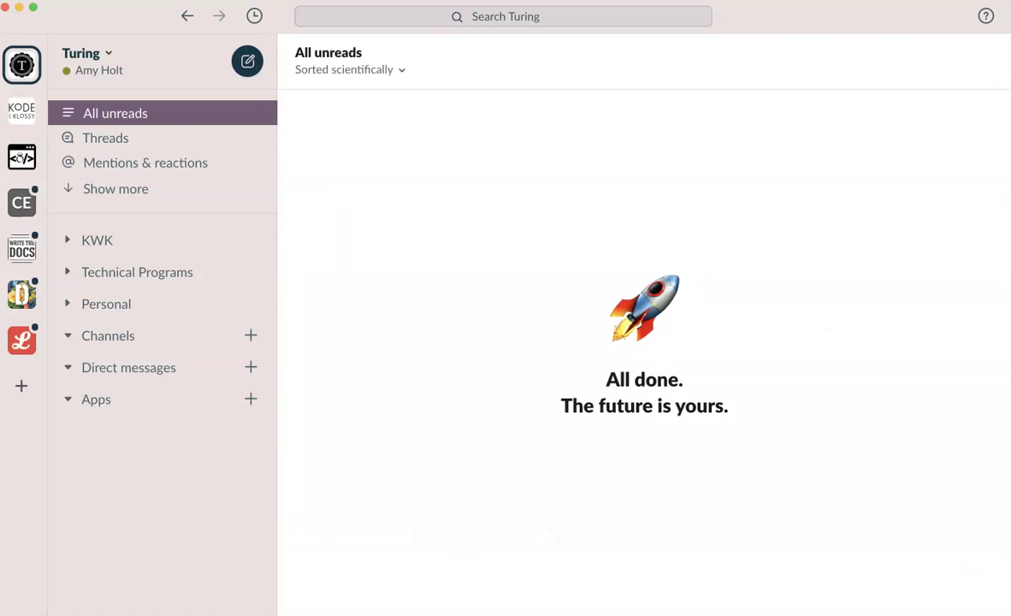
# - Switch from Slack to Atom and back to Slack, and repeat the round trip once
pyautogui.press('super+Tab')
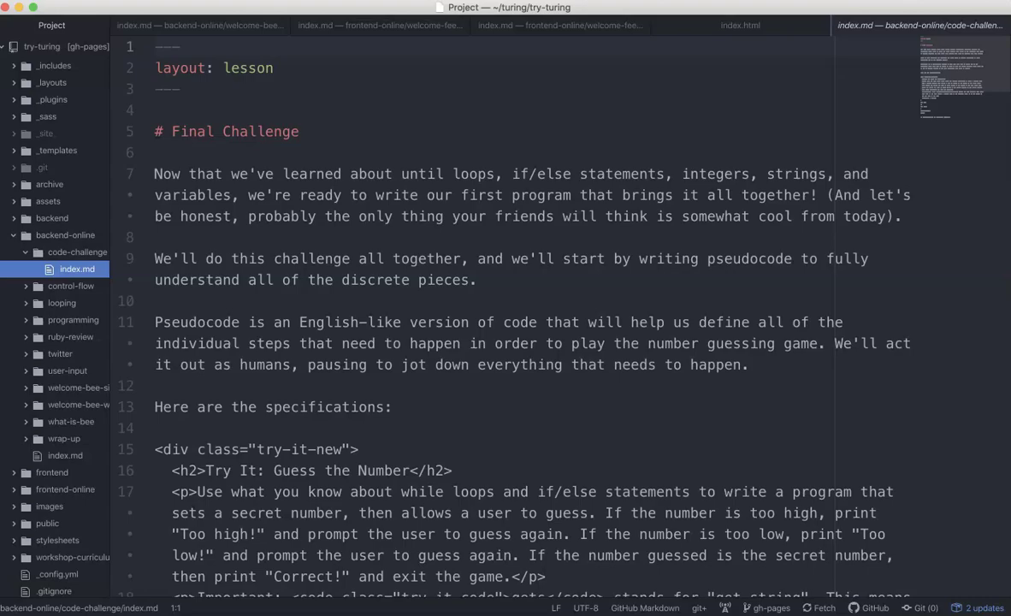
pyautogui.press('super+Tab')
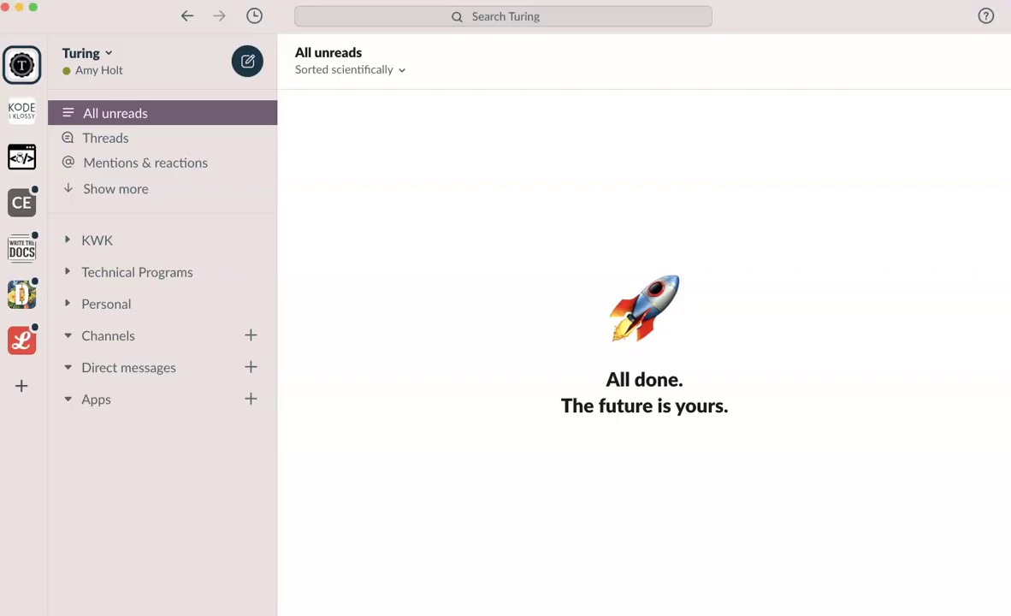
pyautogui.press('super+Tab')
pyautogui.press('super+Tab')
# - Cycle through all open applications past Atom, Chrome, Screencast-O-Matic and Finder, and switch to iTerm
pyautogui.press('super')
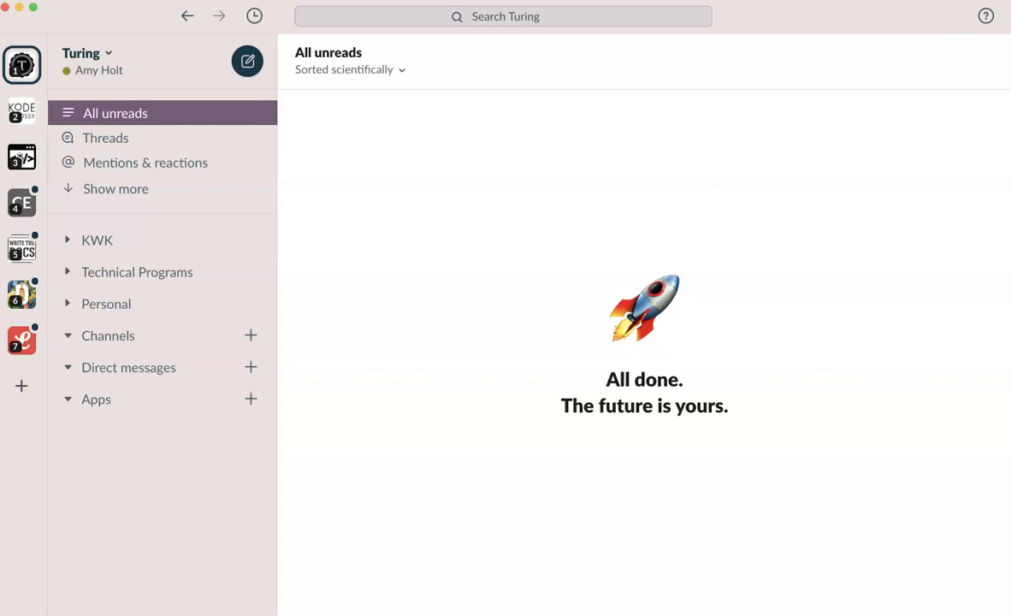
pyautogui.press('super+Tab')
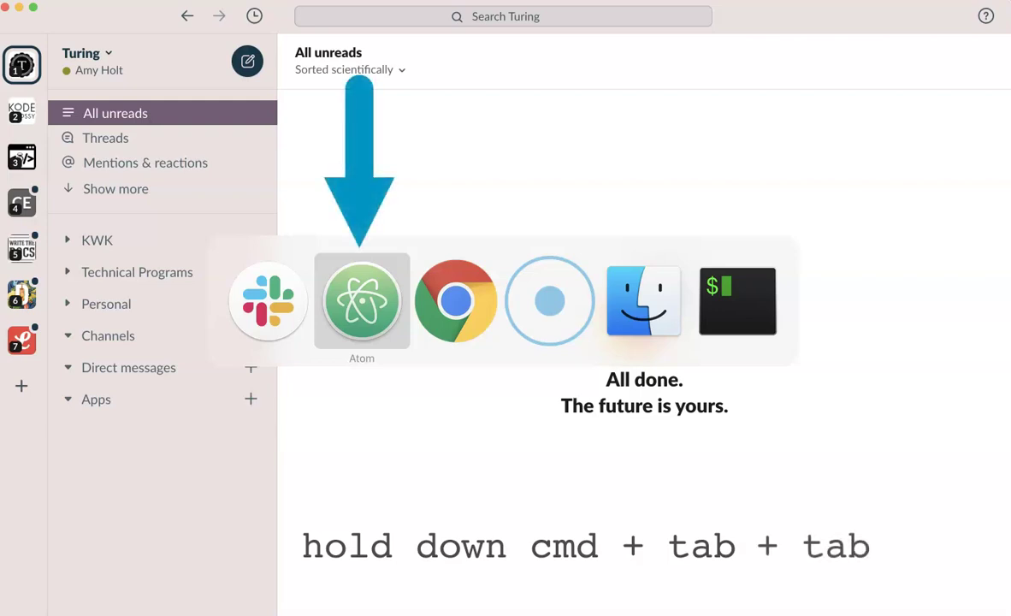
pyautogui.press('super+Tab')
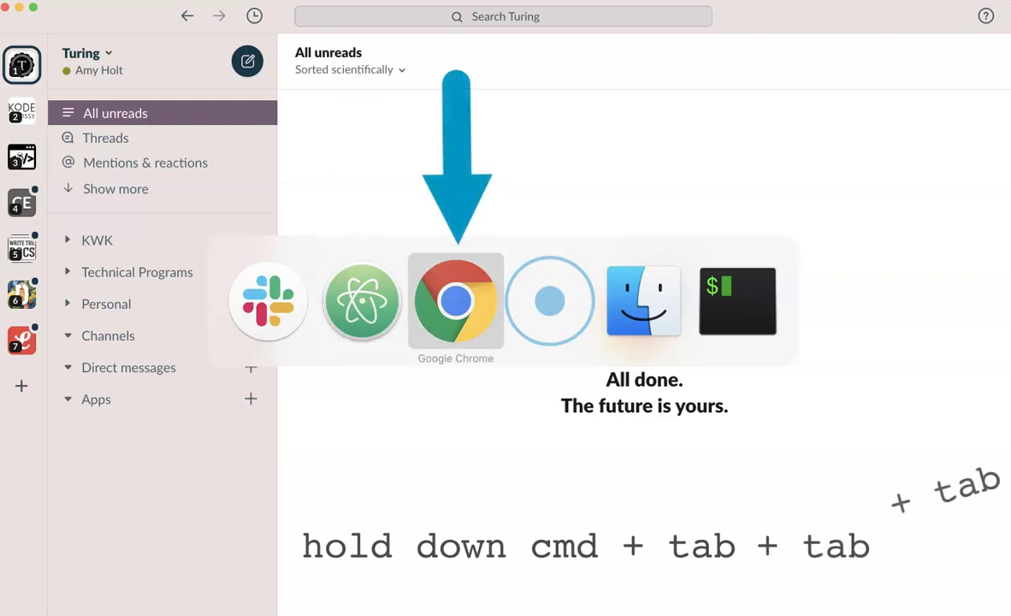
pyautogui.press('super+Tab')
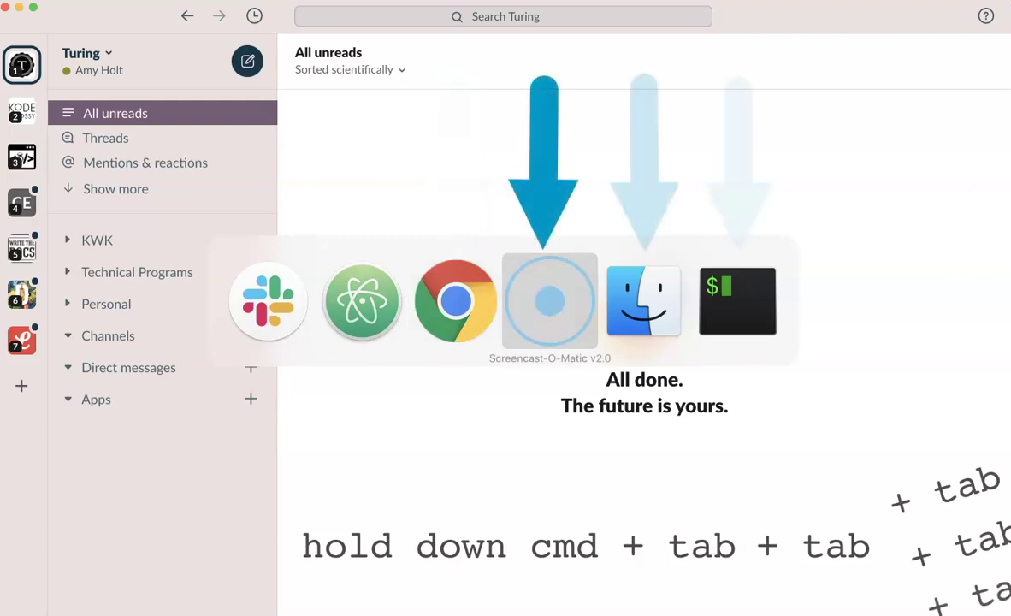
pyautogui.press('super+Tab')
pyautogui.press('super+Tab')
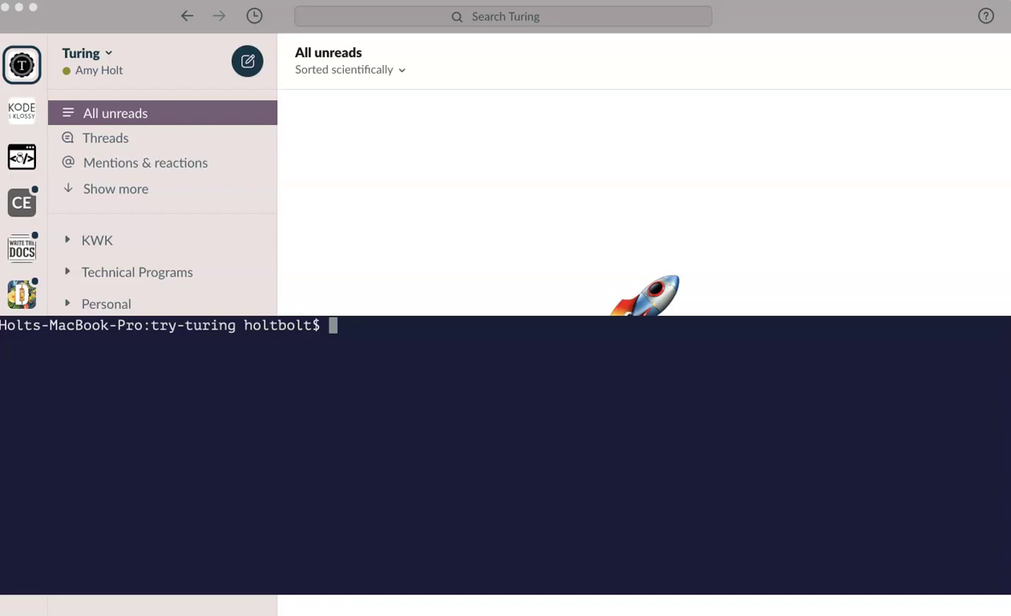
# - Bring up the application switcher from iTerm and advance the selection through the open applications to Finder
pyautogui.press('super+Tab')
pyautogui.press('super+Tab')
pyautogui.press('super+Tab')
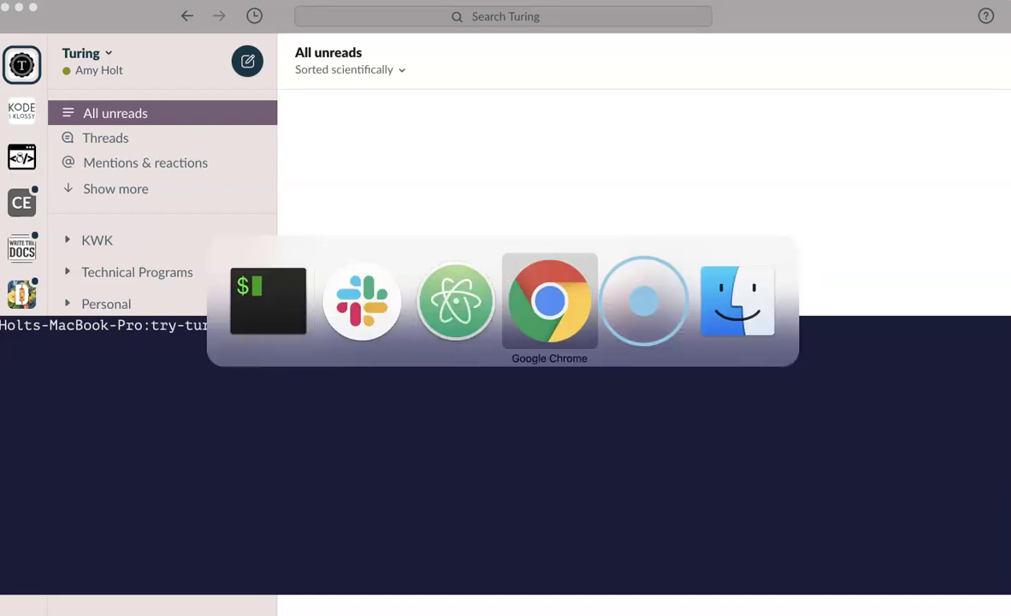
pyautogui.press('super+Tab')
pyautogui.press('super+Tab')
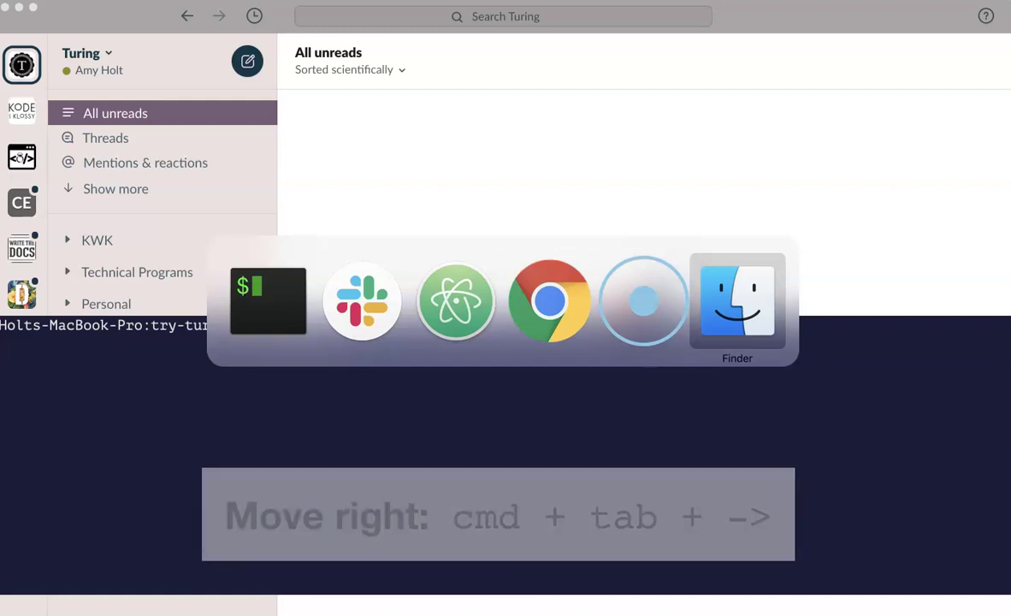
# - Move the application switcher's selection back and forth among the open applications and switch to Slack
pyautogui.press('Left')
pyautogui.press('Left')
pyautogui.press('Left')
pyautogui.press('Left')
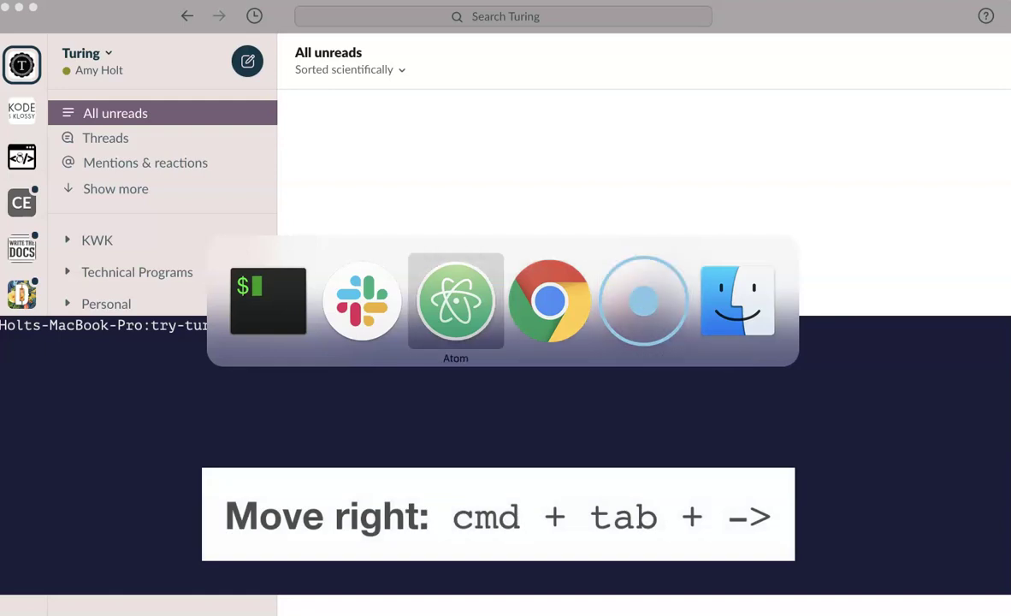
pyautogui.press('Right')
pyautogui.press('Right')
pyautogui.press('Right')
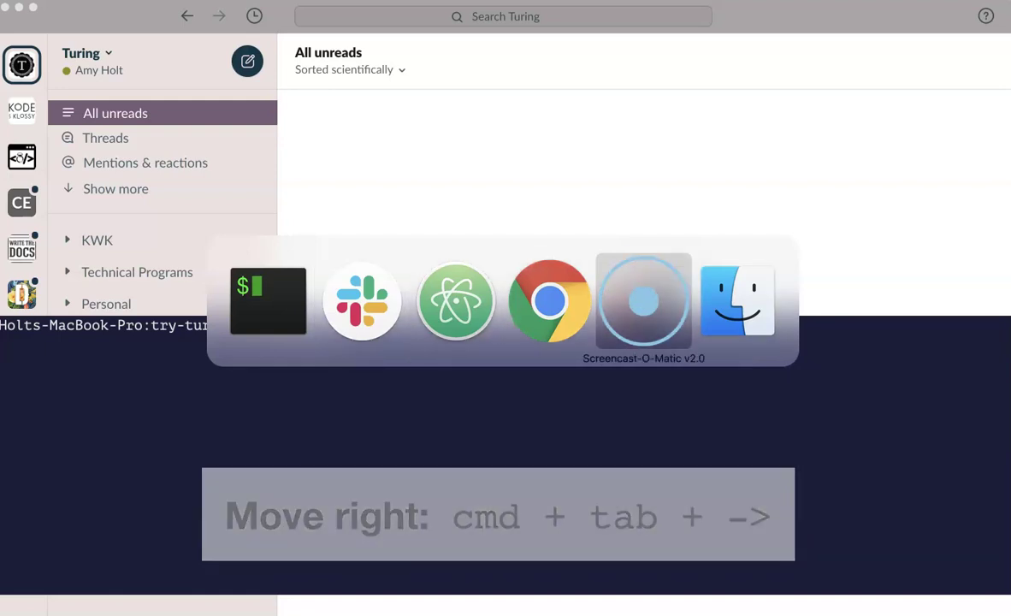
pyautogui.press('Left')
pyautogui.press('Left')
pyautogui.press('Left')
pyautogui.press('Left')
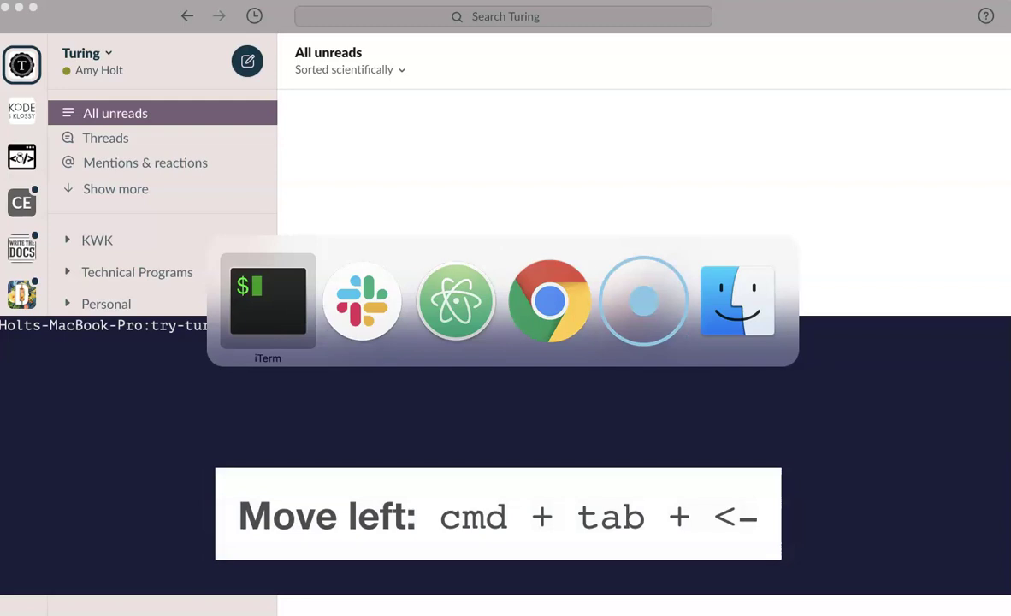
pyautogui.press('Right')
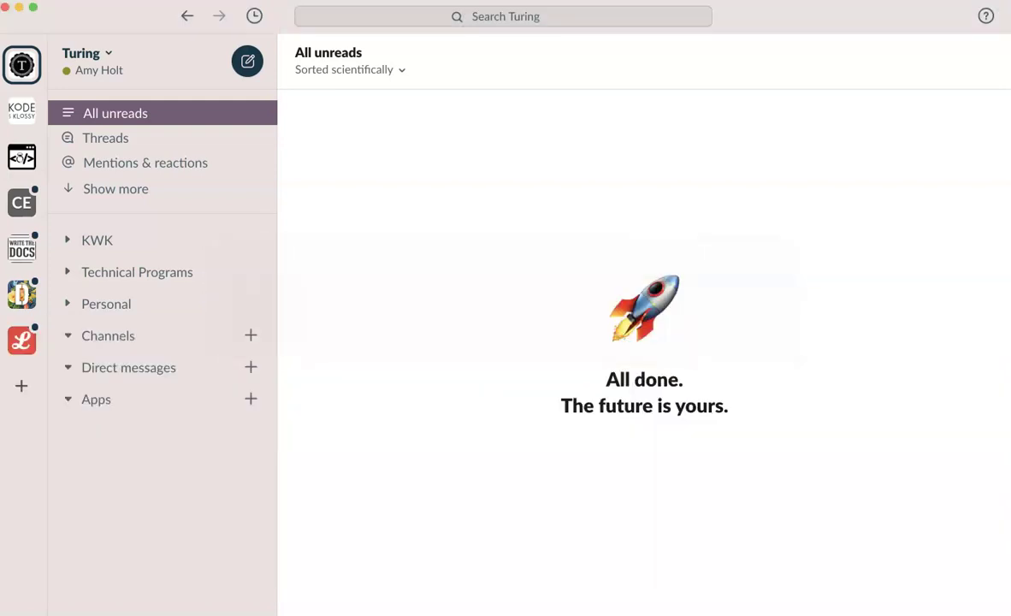
# - Switch to Atom, place the cursor at the end of the "# Final Challenge" heading and minimize the window
pyautogui.press('super+Tab')
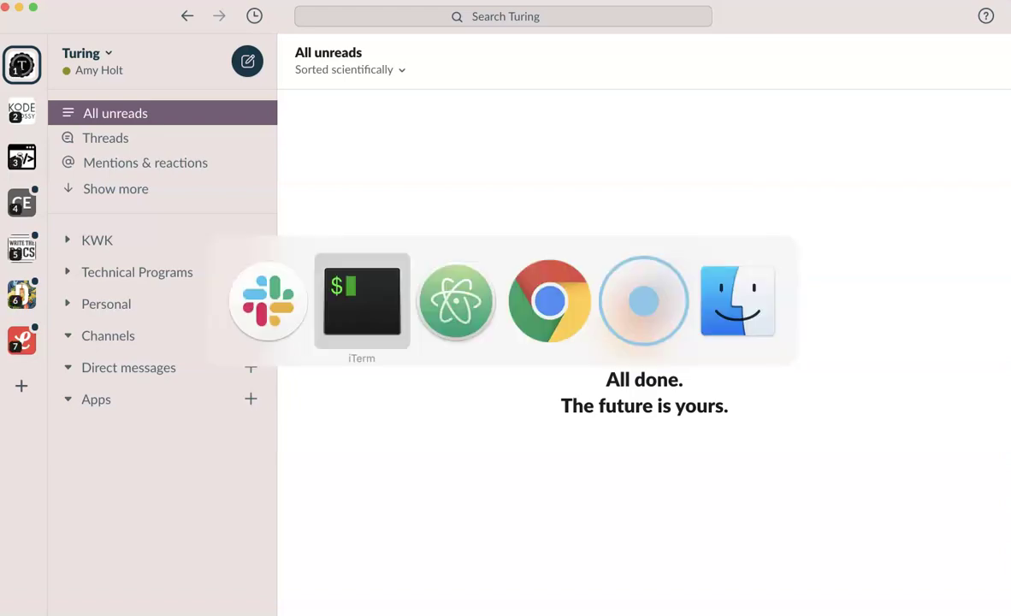
pyautogui.press('super+Tab')
pyautogui.click(300, 131)
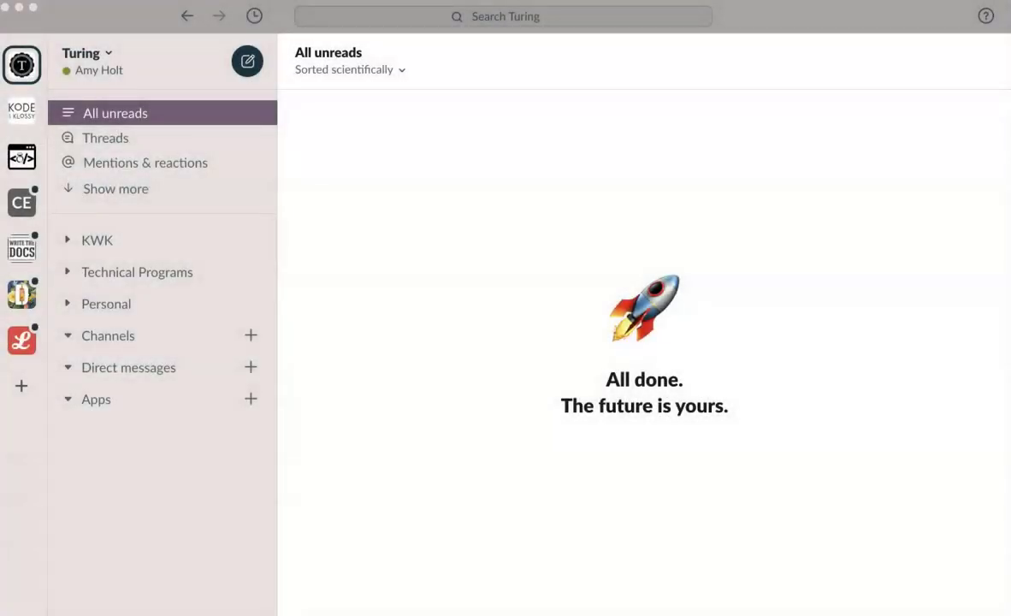
pyautogui.press('super+Tab')
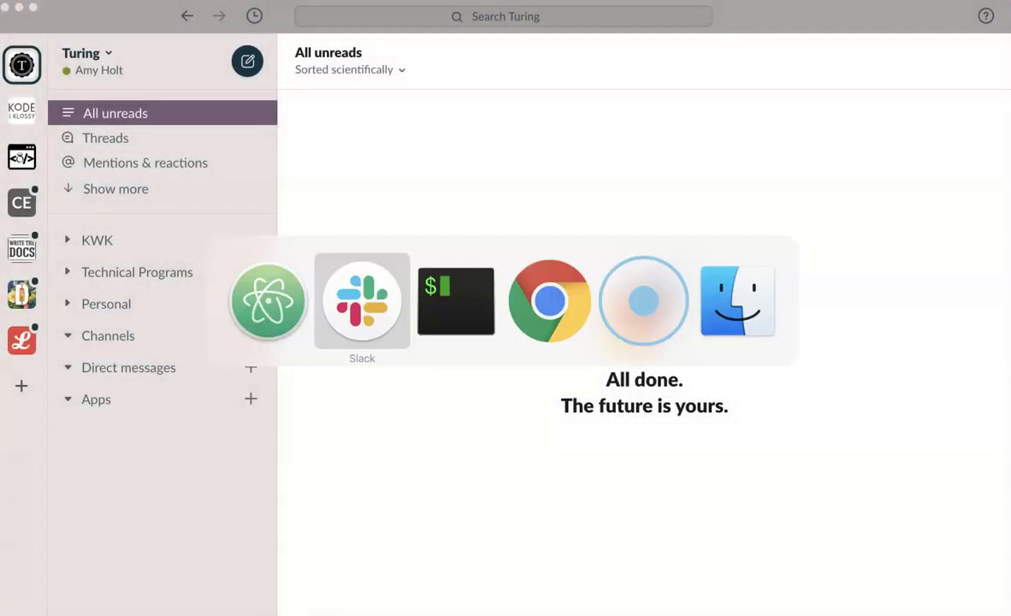
pyautogui.press('super+shift+Tab')
pyautogui.press('Escape')
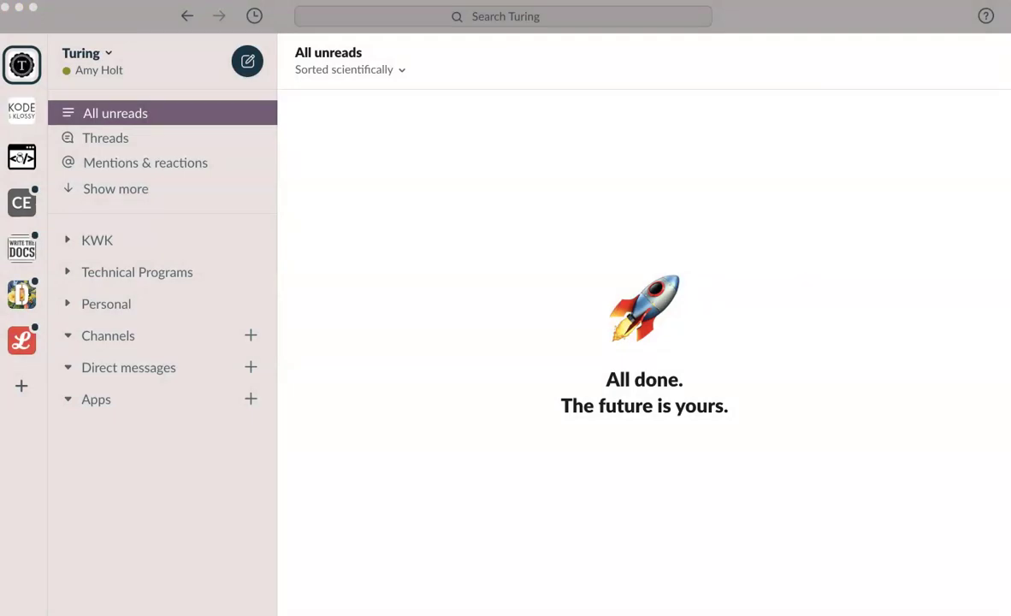
# - Restore the minimized Atom window from the Dock
pyautogui.moveTo(644, 609)
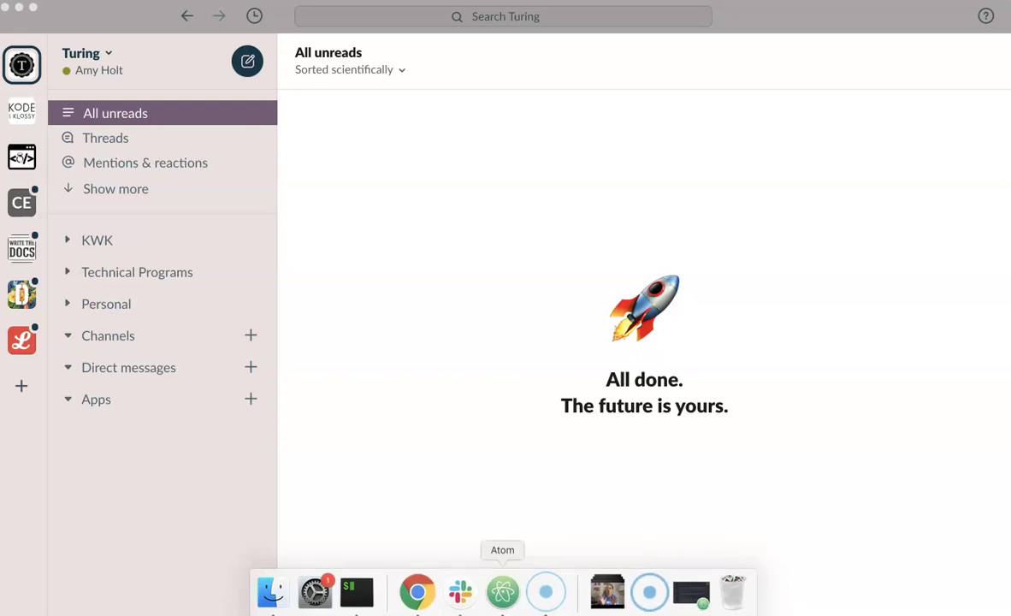
pyautogui.click(502, 590)
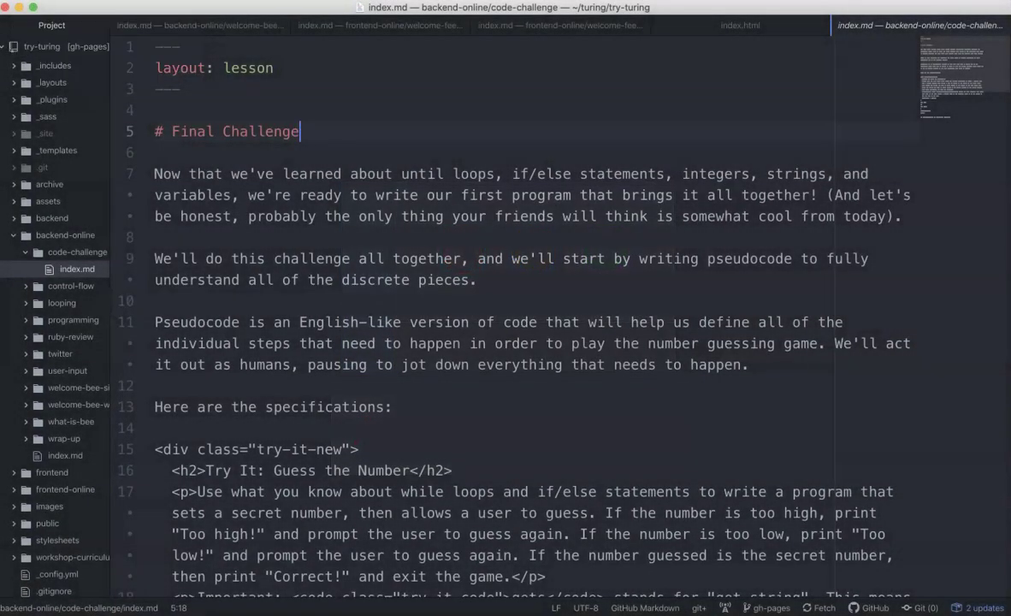
# - Toggle from Atom to Slack and back, and quit Atom
pyautogui.press('super+Tab')
pyautogui.press('super+shift+Tab')
pyautogui.press('super+Tab')
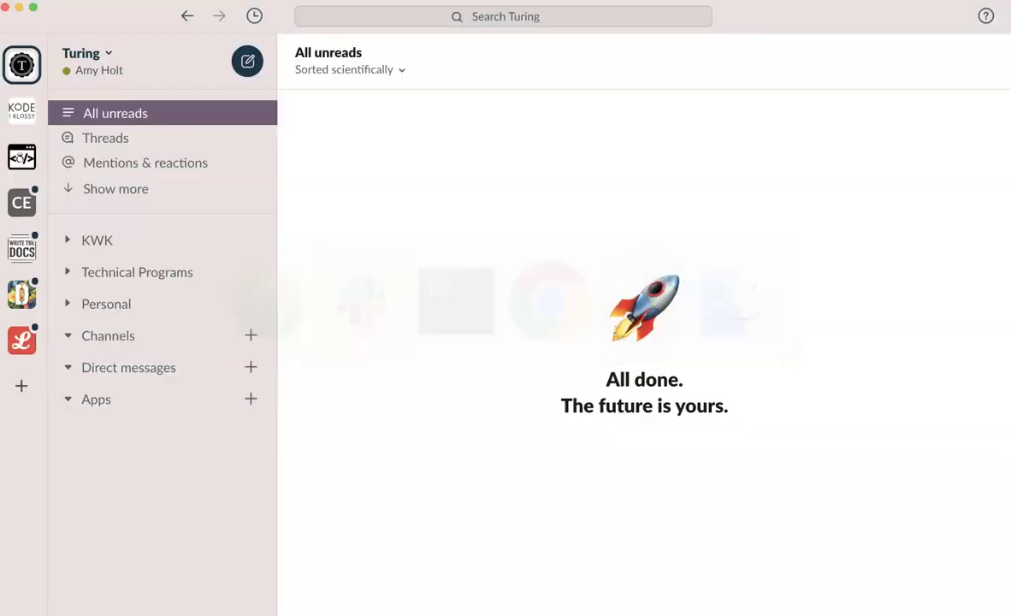
pyautogui.press('super+Tab')
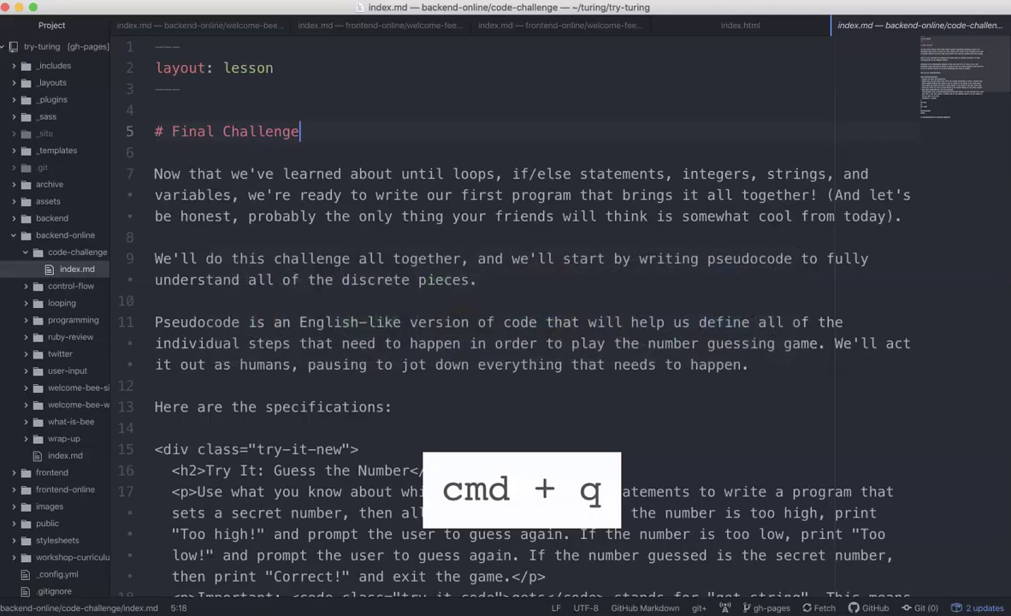
pyautogui.click(155, 237)
pyautogui.press('super+q')
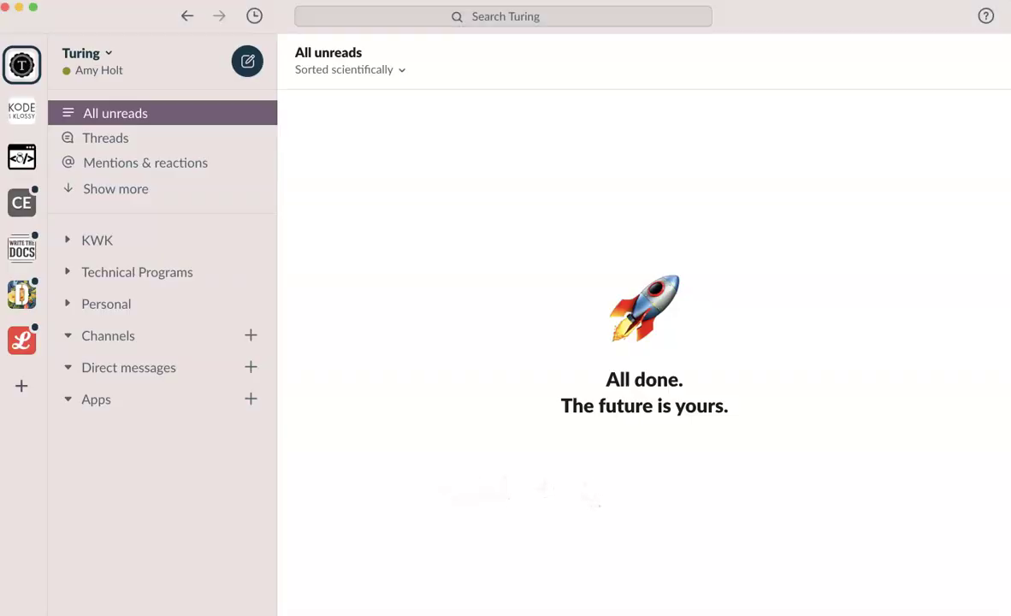
# - Look through the applications still open in the application switcher up to Finder, and return to Slack
pyautogui.press('super+Tab')
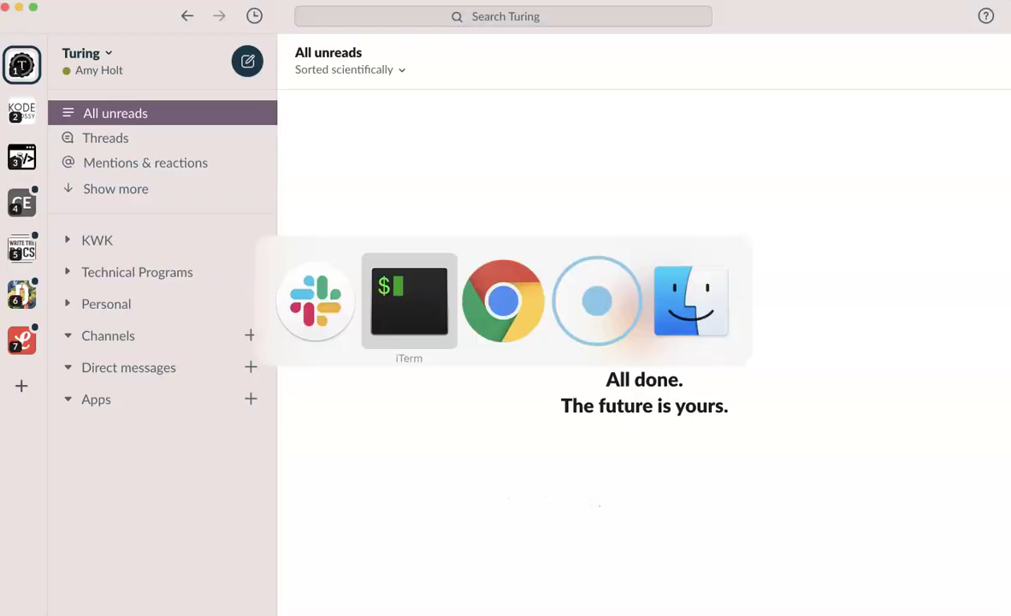
pyautogui.press('super+Tab')
pyautogui.press('super+Tab')
pyautogui.press('super+Tab')
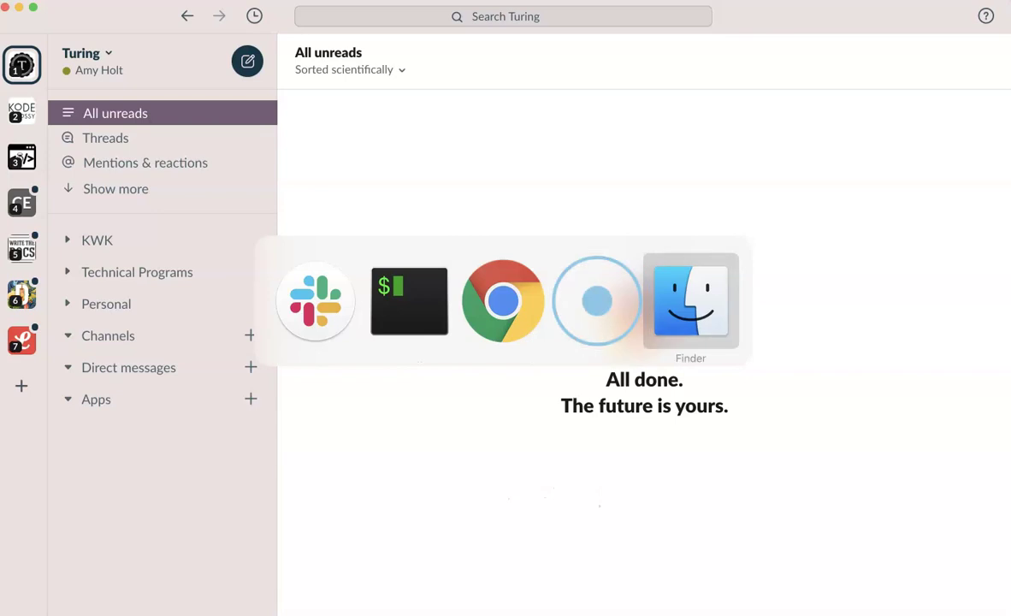
pyautogui.press('super+shift+Tab')
pyautogui.press('super+shift+Tab')
pyautogui.press('super+shift+Tab')
pyautogui.press('super+shift+Tab')
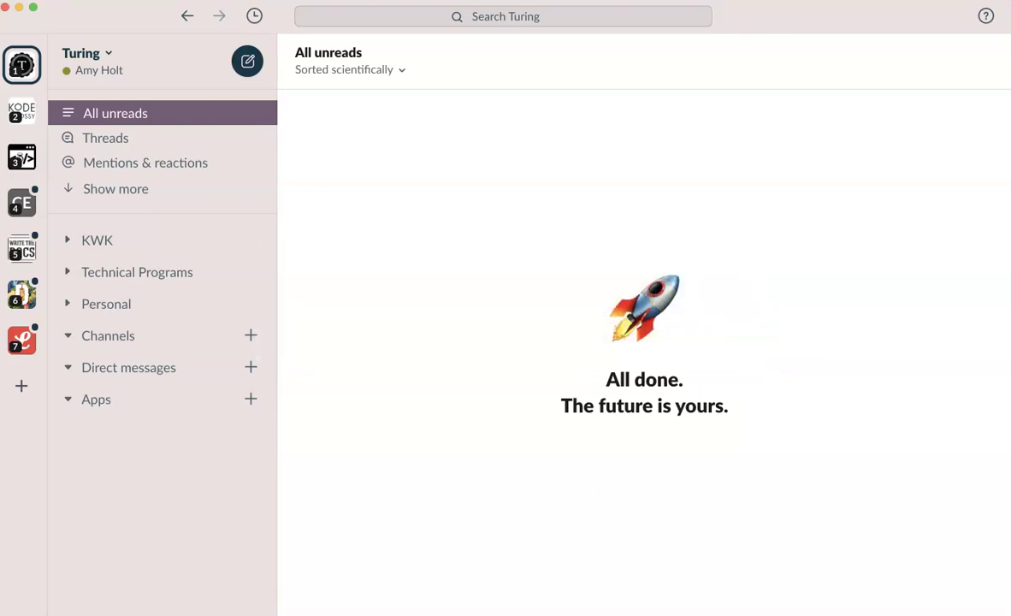
# - Switch to Chrome, close the current New Tab page and open a fresh tab
pyautogui.press('super+Tab')
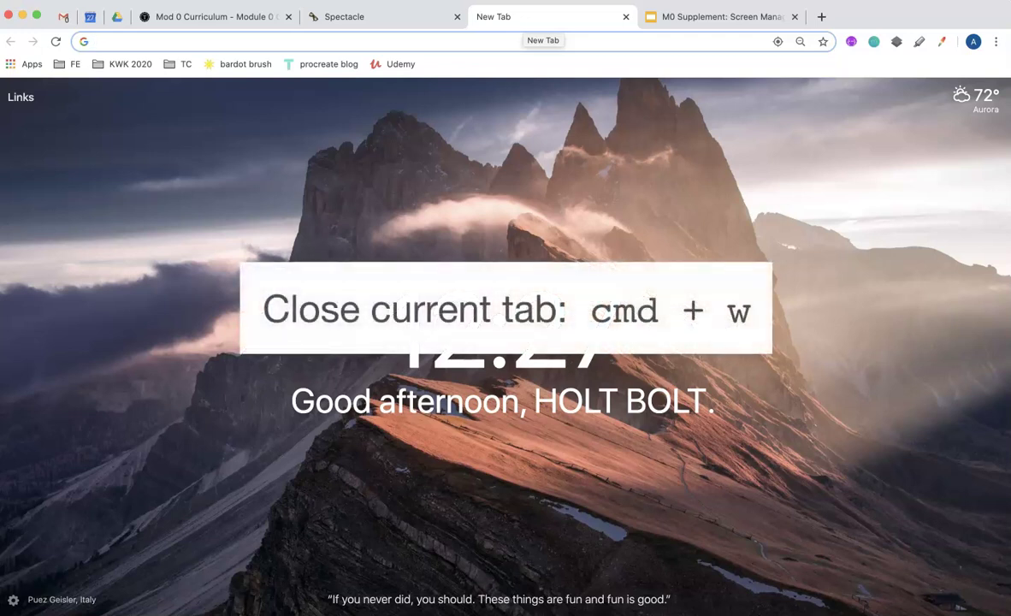
pyautogui.press('super+w')
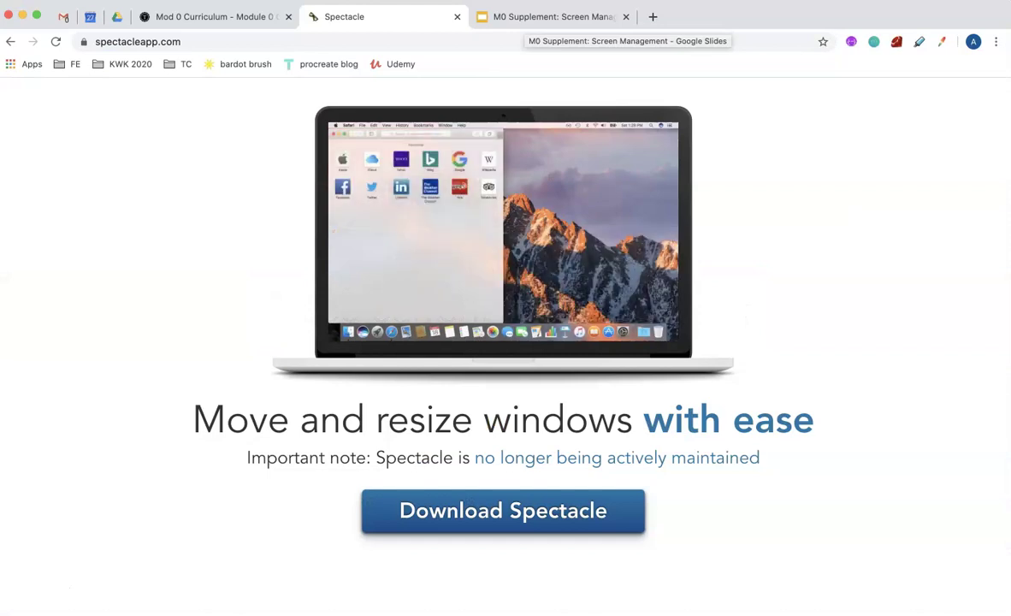
pyautogui.press('super+t')
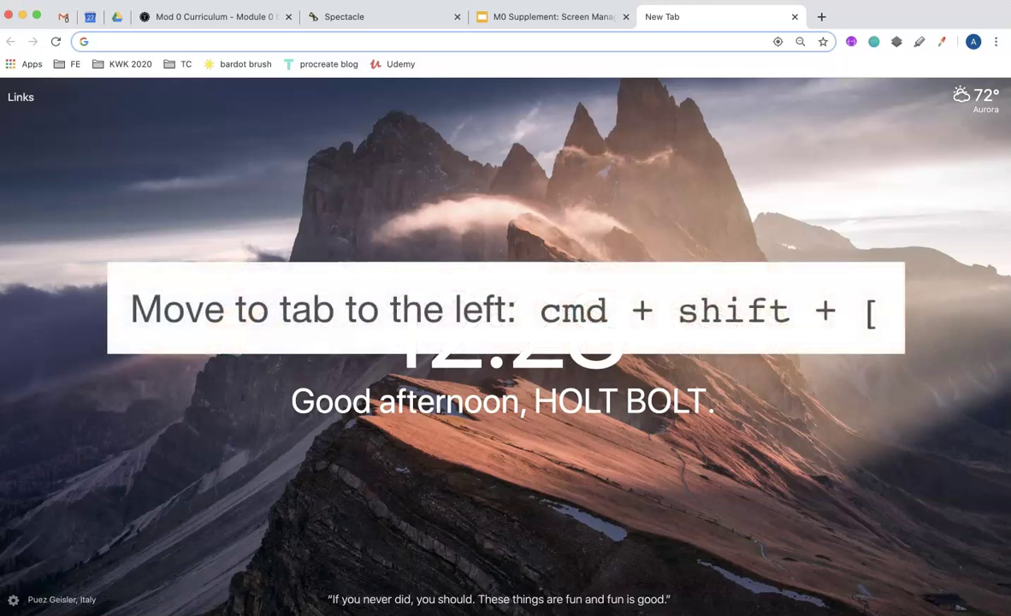
# - Step tab by tab back to the Mod 0 Curriculum page and forward again to the New Tab page
pyautogui.press('super+shift+bracketleft')
pyautogui.press('super+shift+bracketleft')
pyautogui.press('super+shift+bracketleft')
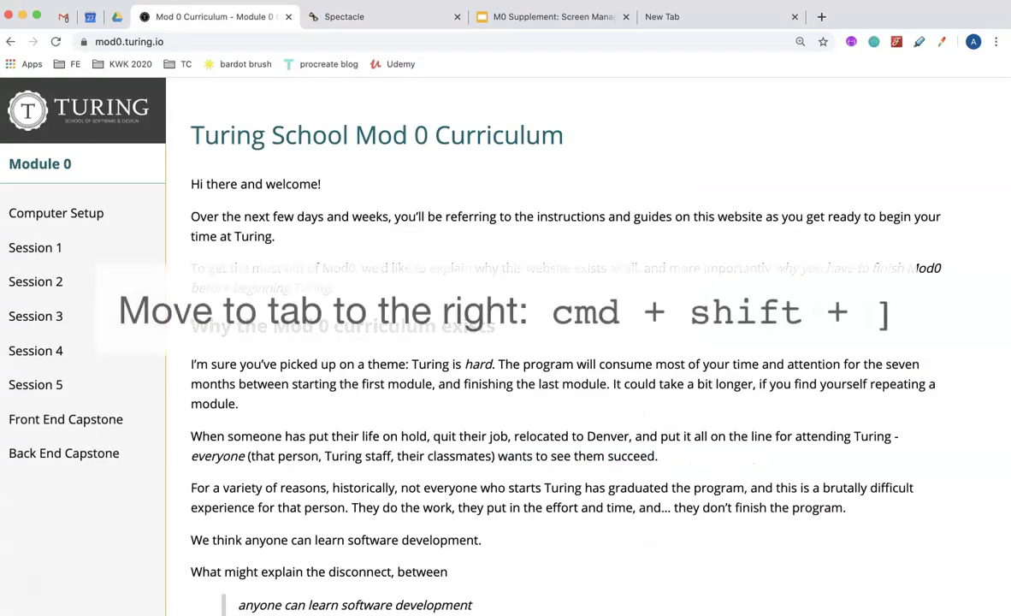
pyautogui.press('super+shift+bracketright')
pyautogui.press('super+shift+bracketright')
pyautogui.press('super+shift+bracketright')
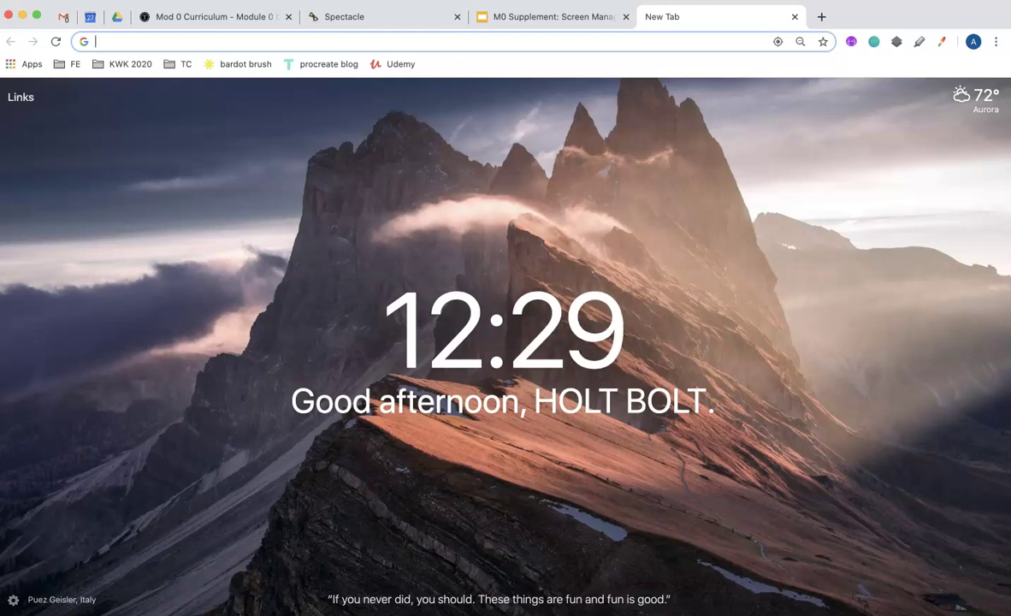
# - From the Spectacle website's tab, launch the Spectacle app through a Spotlight search for "Spectacle" and close its shortcuts window
pyautogui.press('super+5')
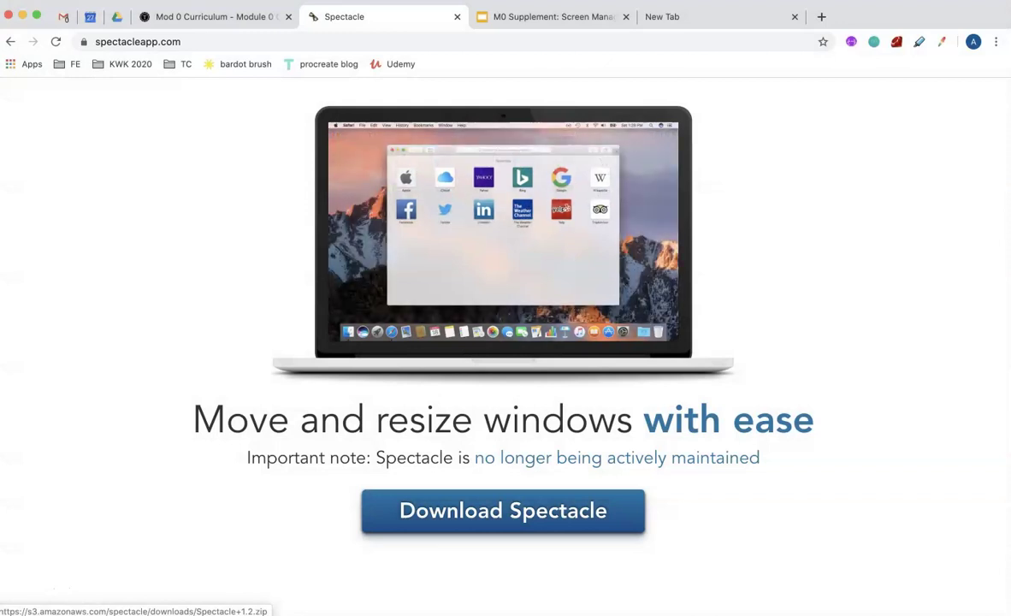
pyautogui.press('super+space')
pyautogui.write('s')
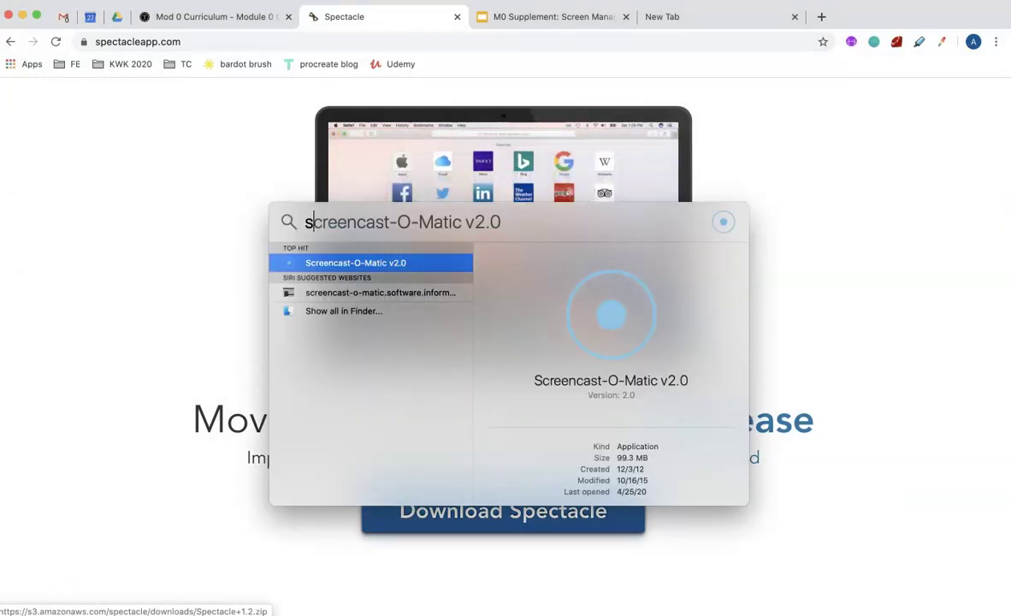
pyautogui.write('pectacle')
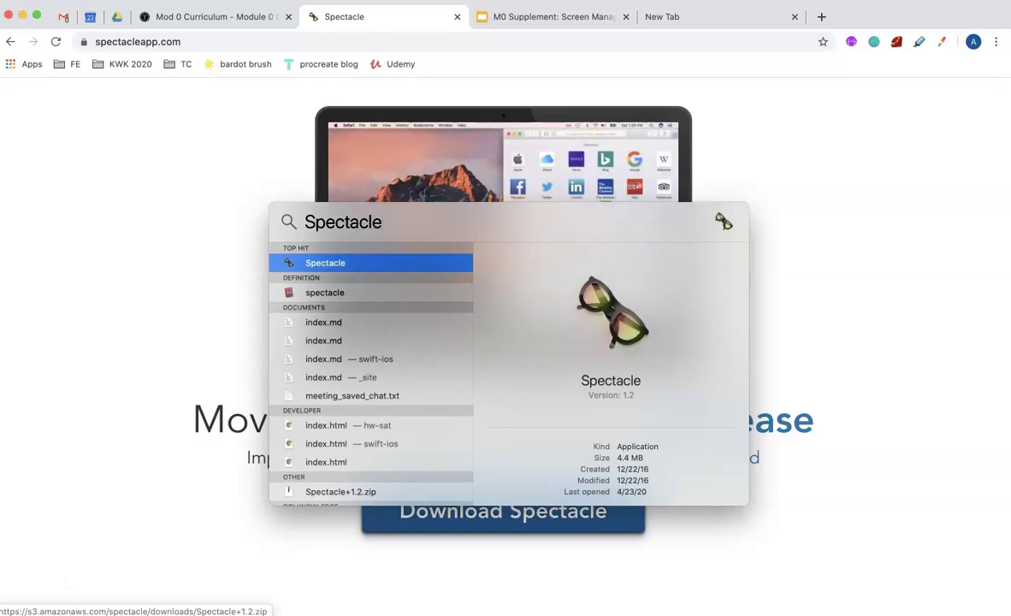
pyautogui.press('Return')
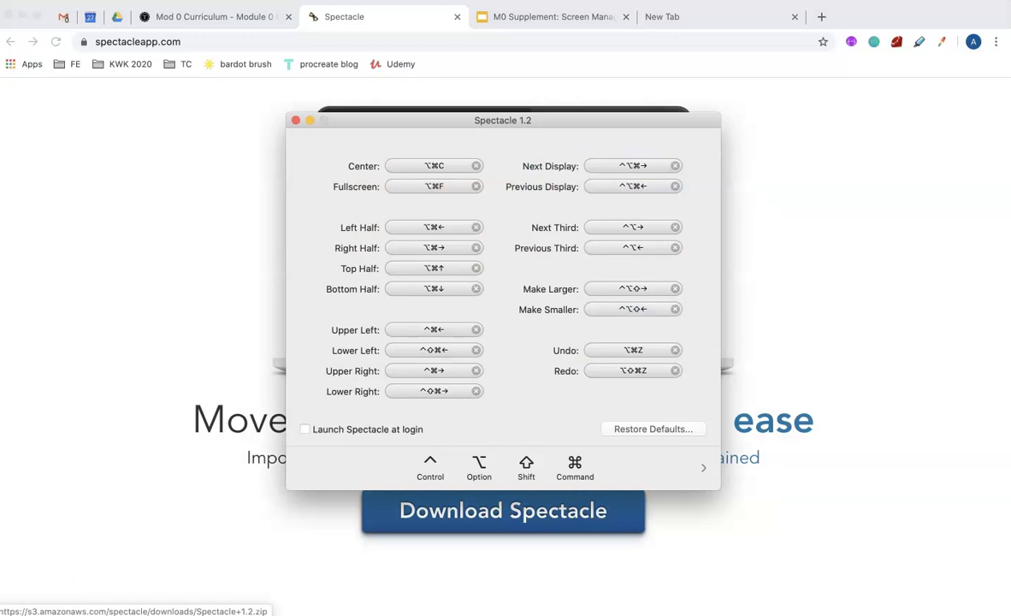
pyautogui.press('super+w')
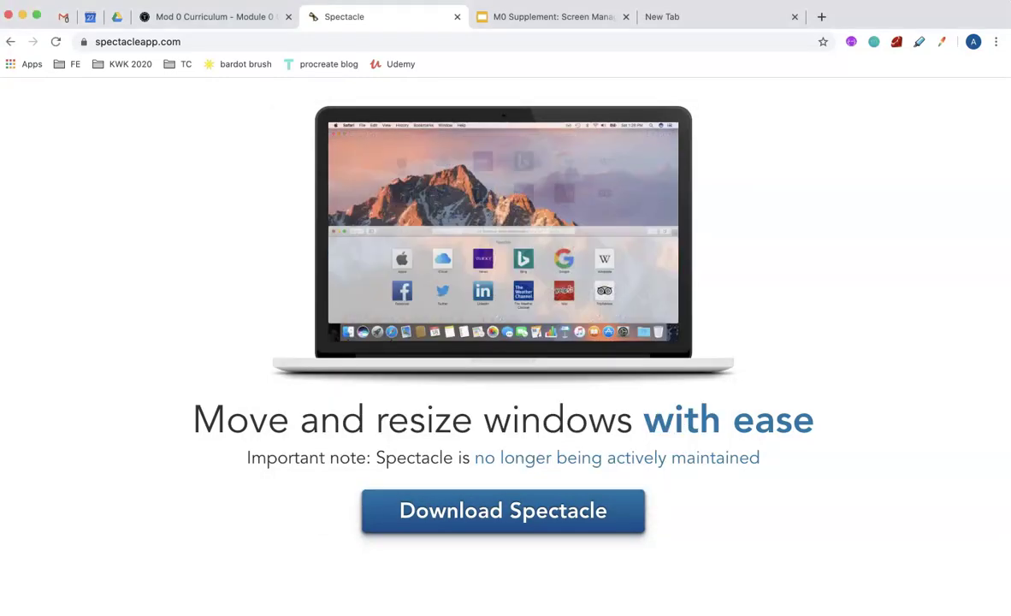
# - Snap the Slack window to the left half of the screen and the Chrome window to the right half
pyautogui.press('super+Tab')
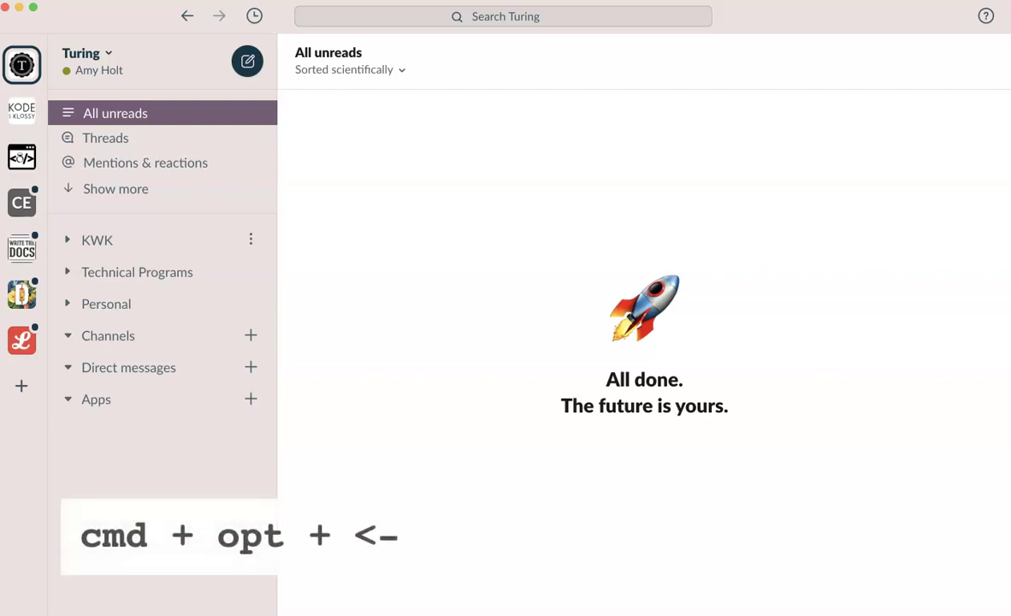
pyautogui.press('super+alt+Left')
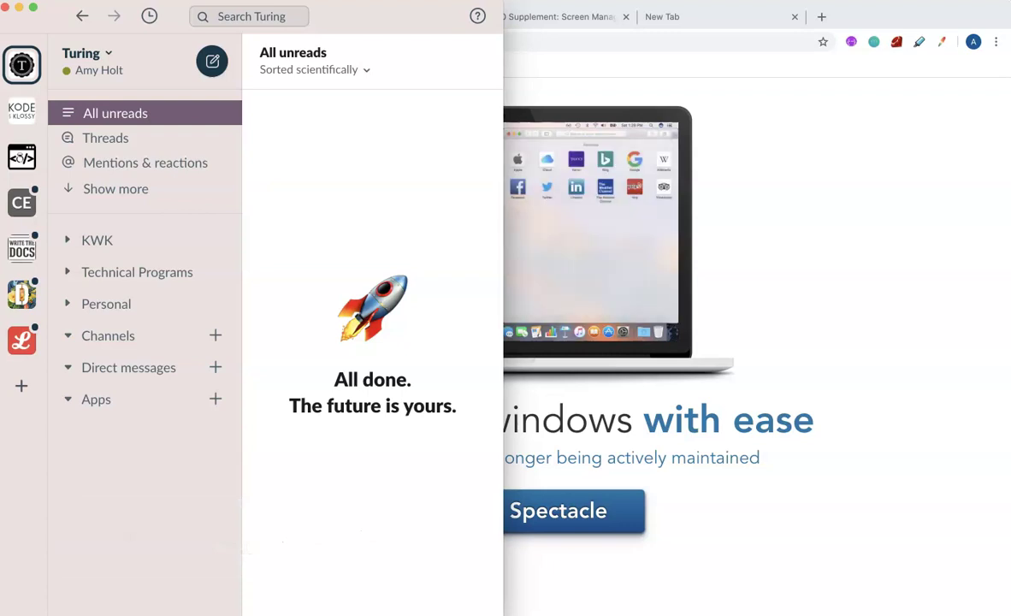
pyautogui.press('super+Tab')
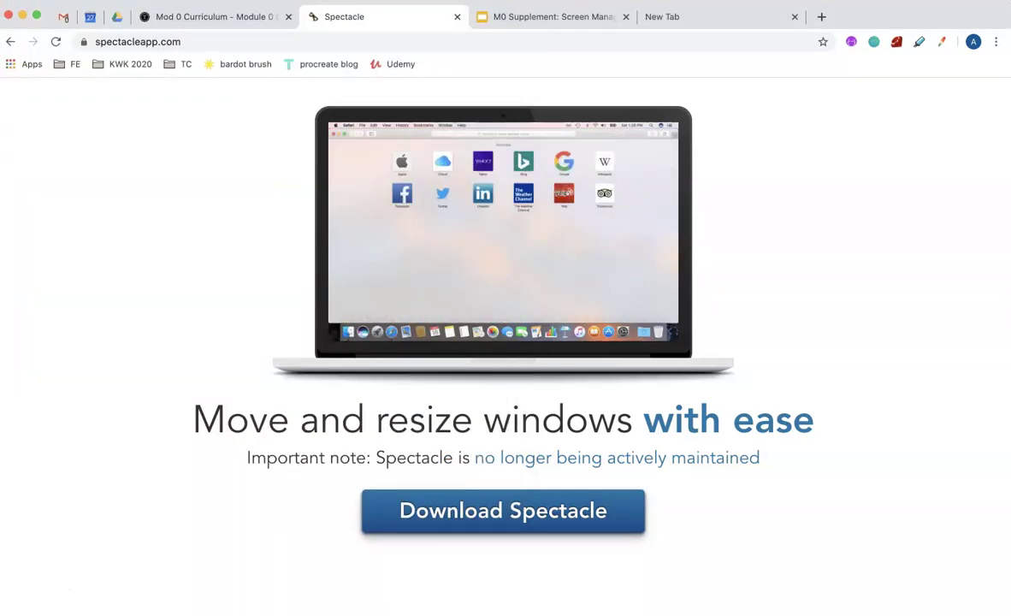
pyautogui.press('alt+super+Right')
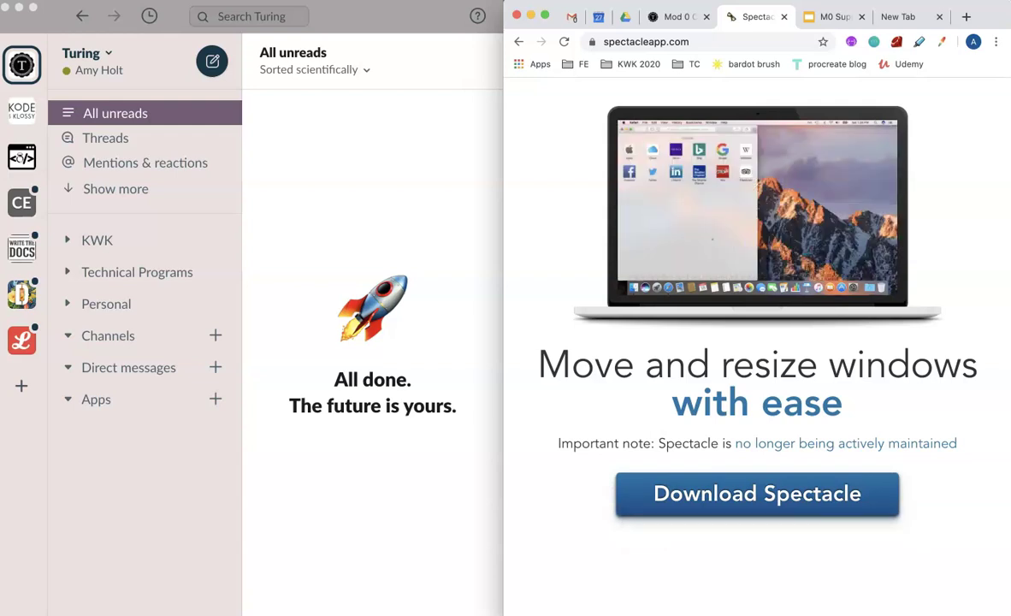
# - Return Chrome to full screen and run "atom ." in iTerm to open the try-turing project in Atom
pyautogui.press('super+alt+f')
pyautogui.press('super+Tab')
pyautogui.press('super+Tab')
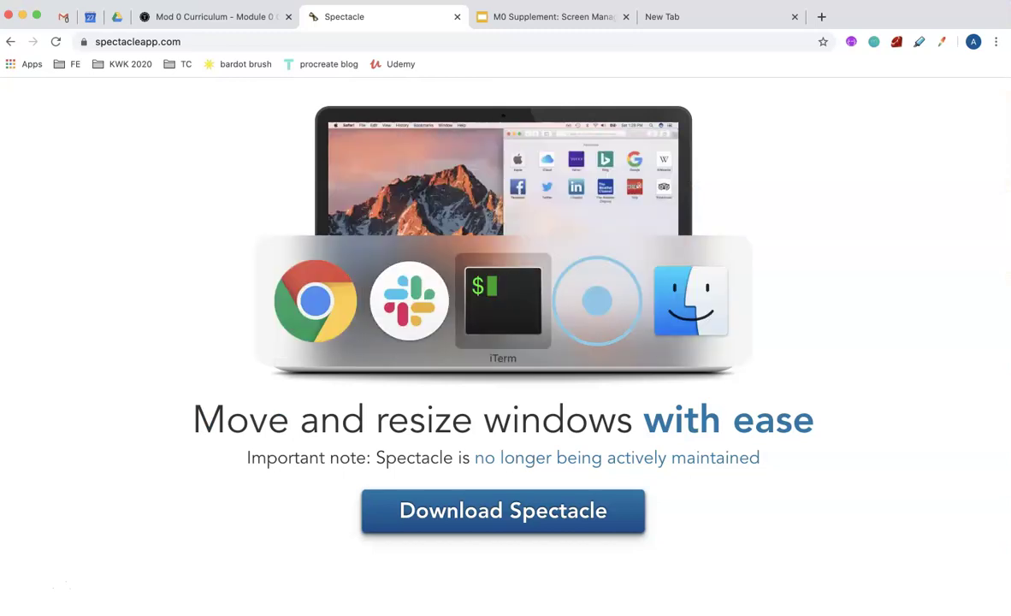
pyautogui.write('atom .')
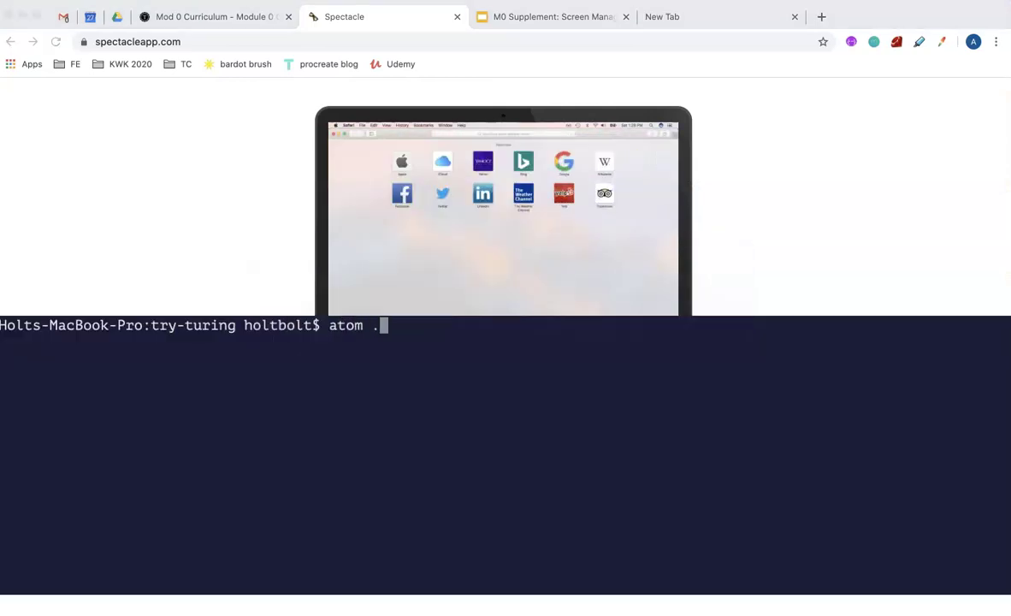
pyautogui.press('Return')
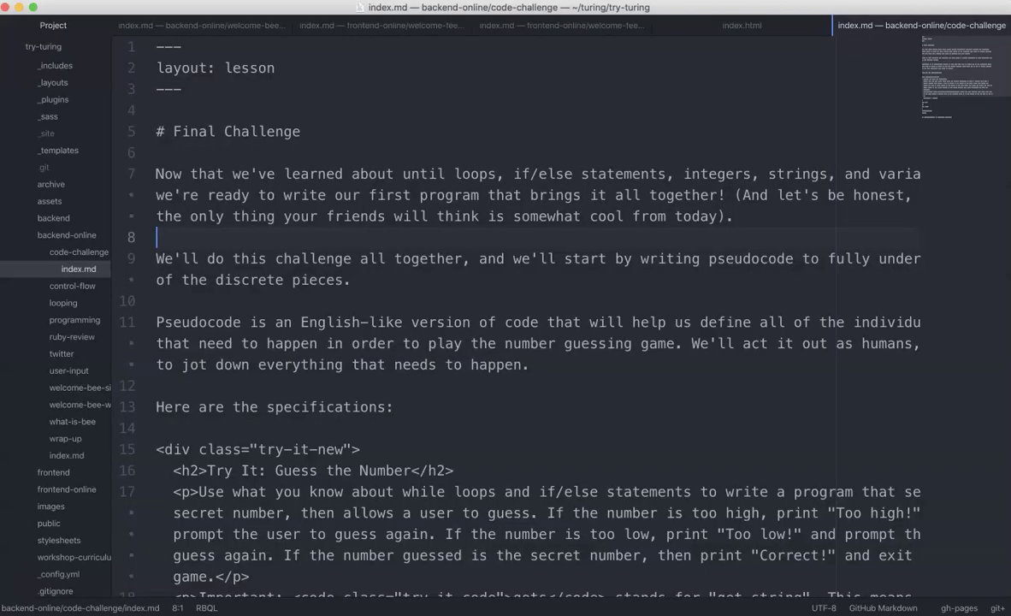
# - Resize the Atom window to the upper two thirds of the screen and the iTerm window to the lower third
pyautogui.click(481, 196)
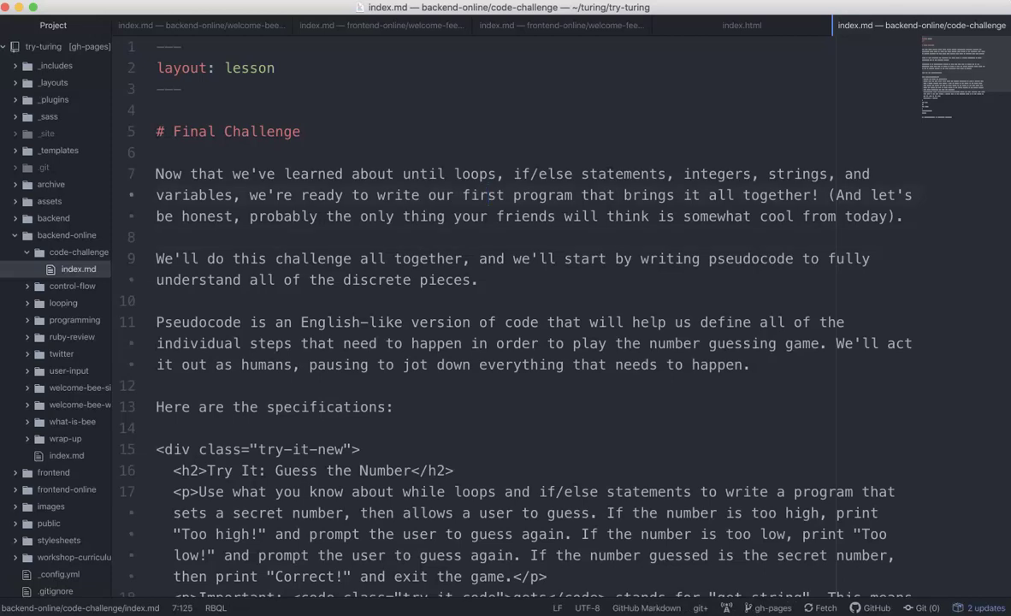
pyautogui.press('super+alt+Up')
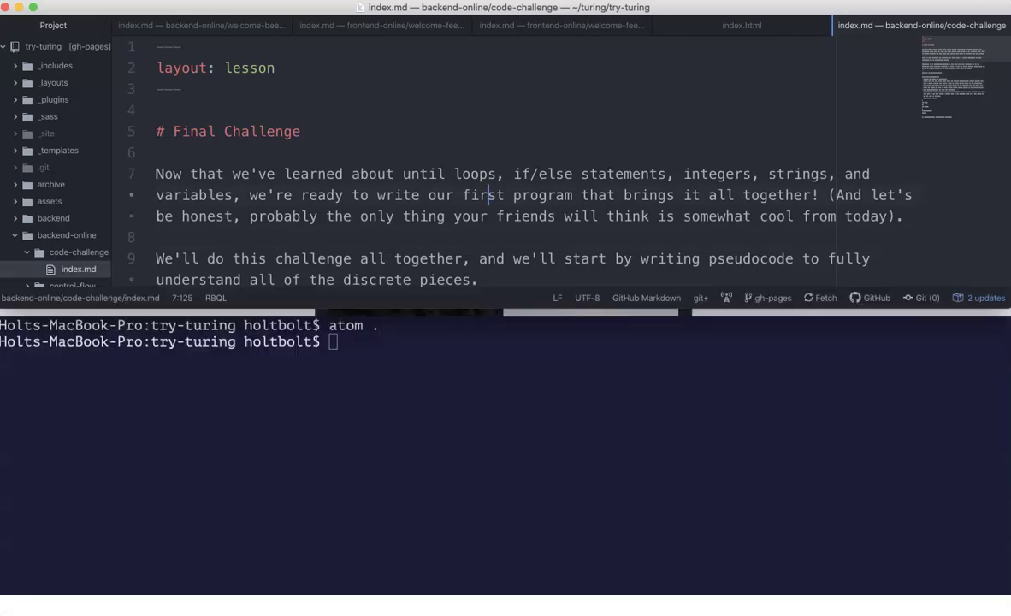
pyautogui.press('super+alt+Up')
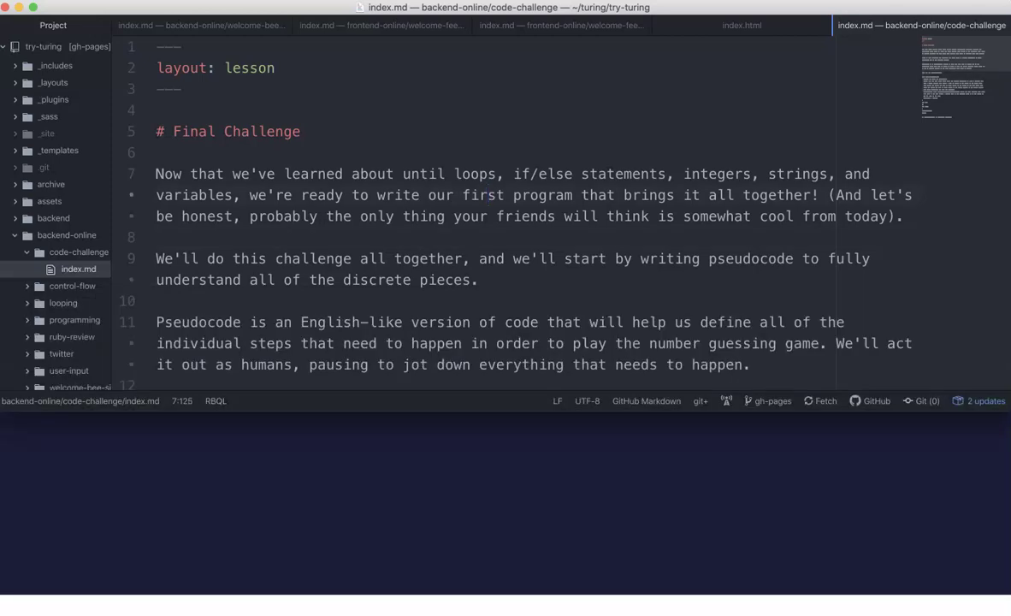
pyautogui.press('super+alt+Up')
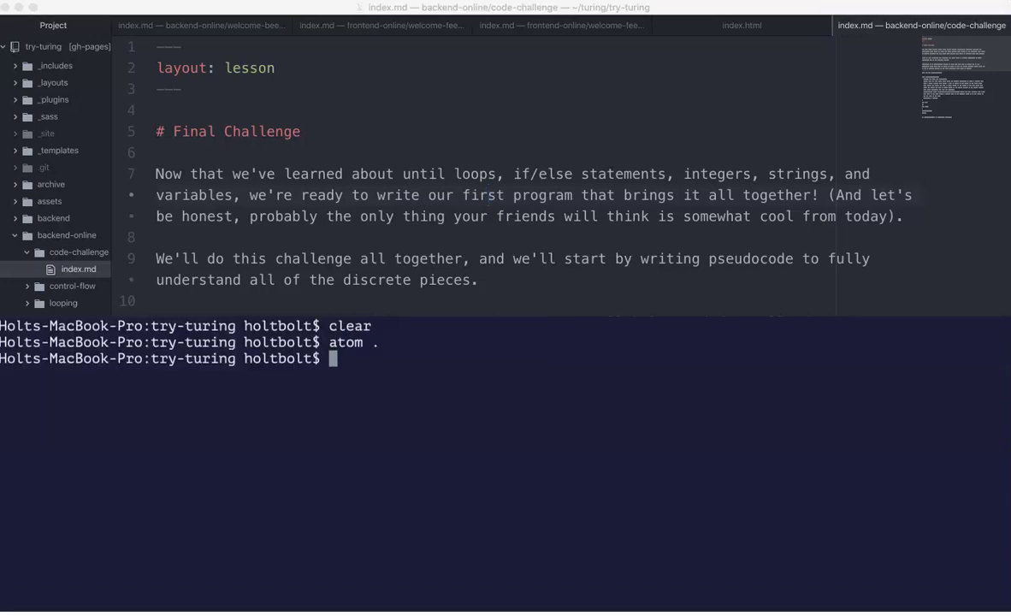
pyautogui.press('super+alt+Up')
pyautogui.press('super+alt+Up')
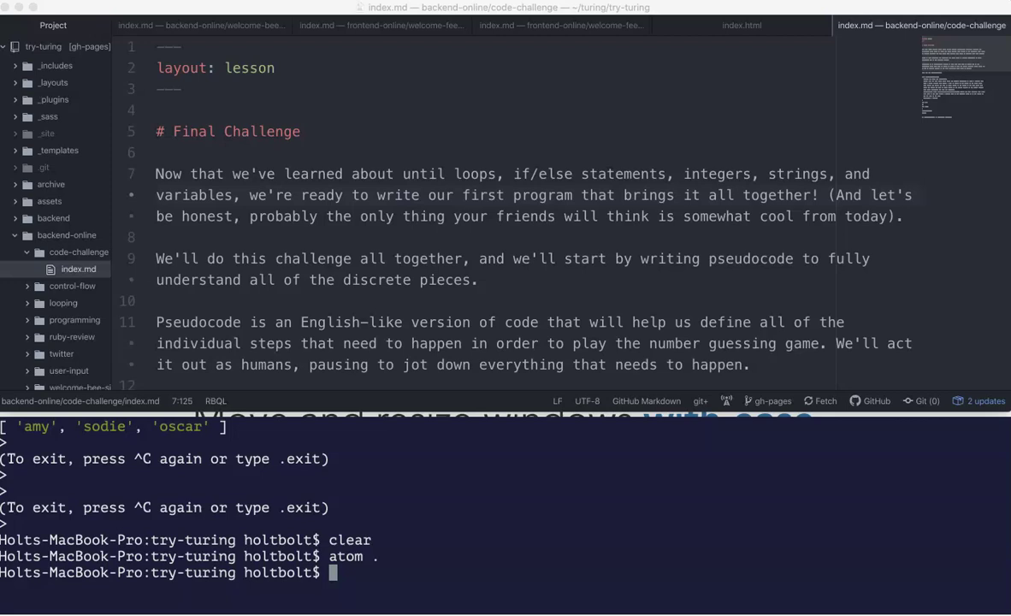
# - Switch to Atom and cycle its window through the upper third, half and two-thirds sizes, ending at two thirds
pyautogui.press('super+Tab')
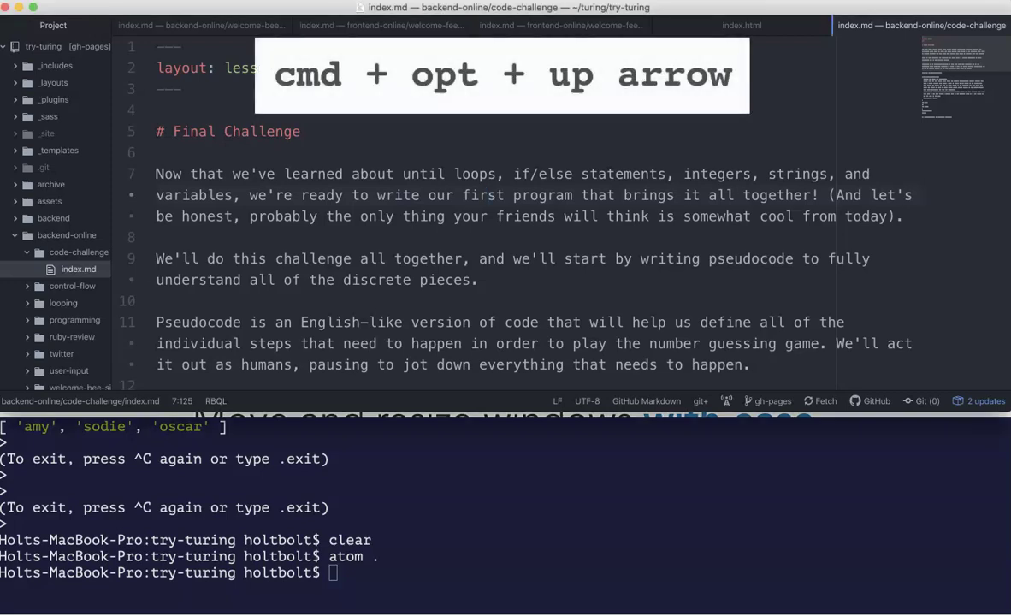
pyautogui.press('super+alt+Up')
pyautogui.press('Down')
pyautogui.press('super+alt+Up')
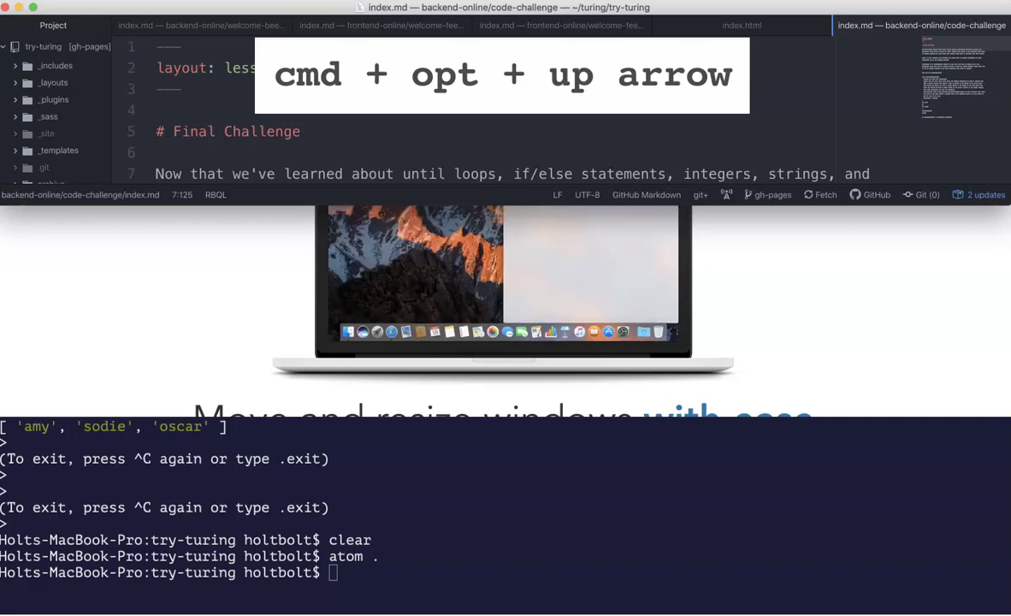
pyautogui.press('super+alt+Up')
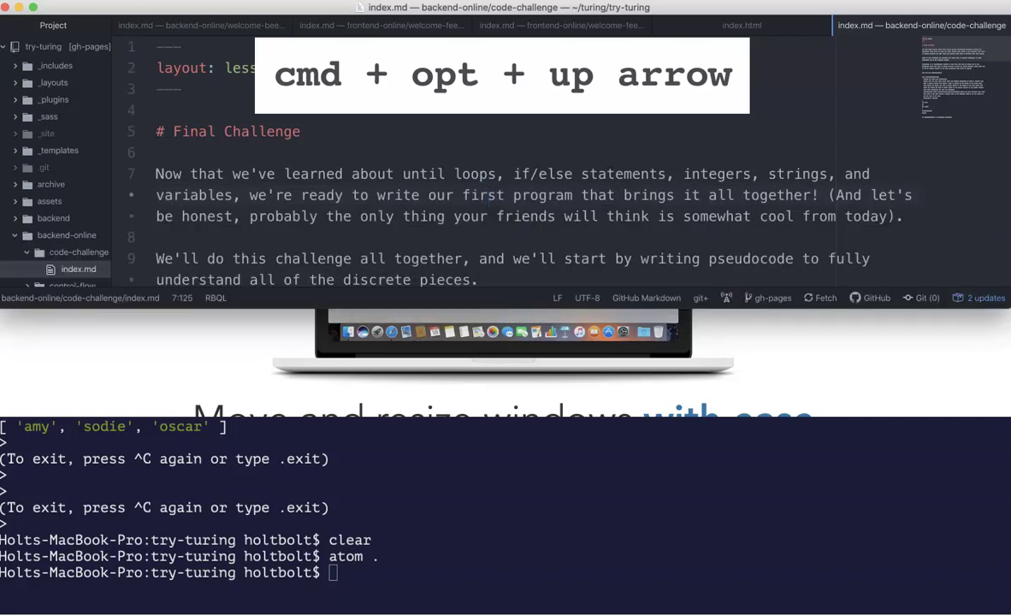
pyautogui.press('super+alt+Up')
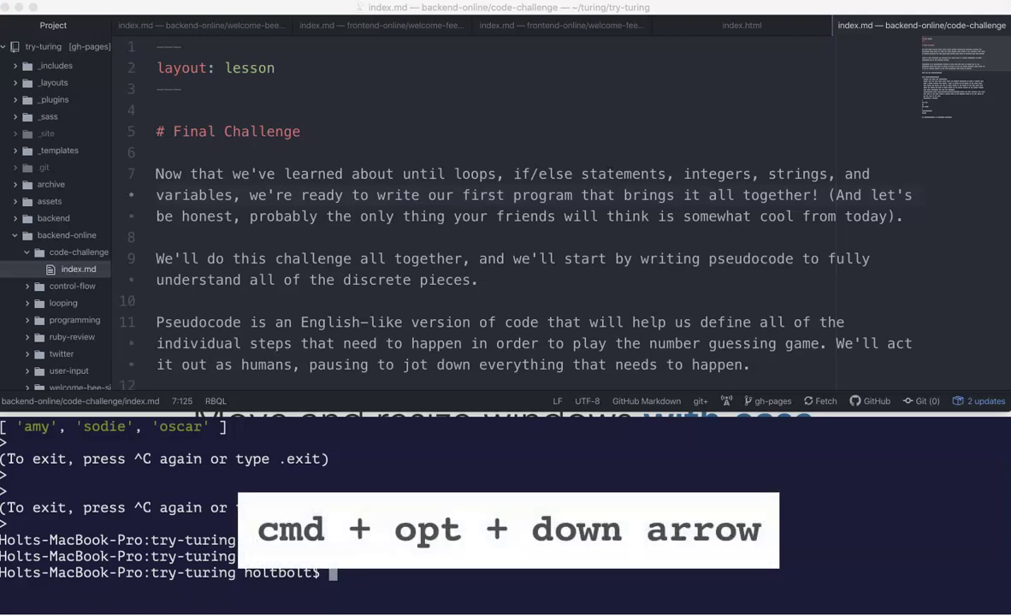
# - Cycle the iTerm window through its bottom-aligned sizes, ending at the lower third of the screen
pyautogui.press('super+alt+Down')
pyautogui.press('super+alt+Down')
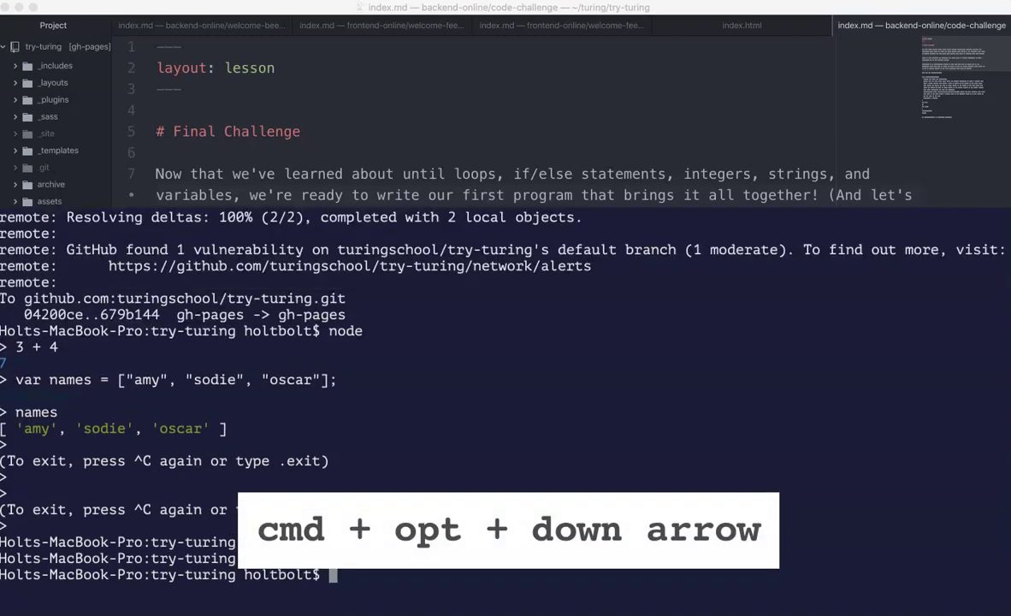
pyautogui.press('super+alt+Down')
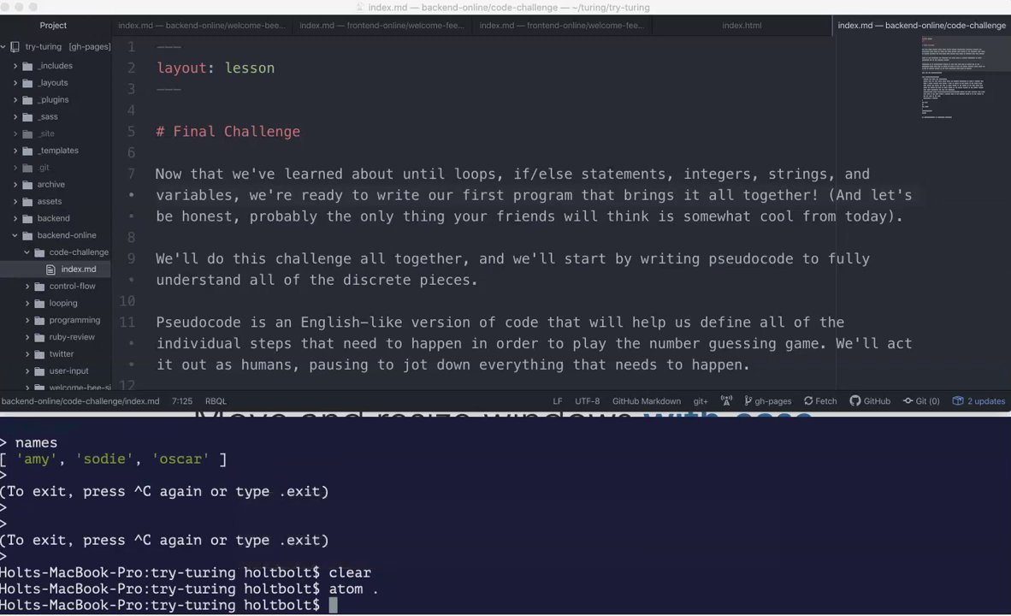
# - Move the focus from iTerm back to the index.md file in the Atom window
pyautogui.click(489, 195)
pyautogui.press('super+Tab')
pyautogui.press('super+Tab')
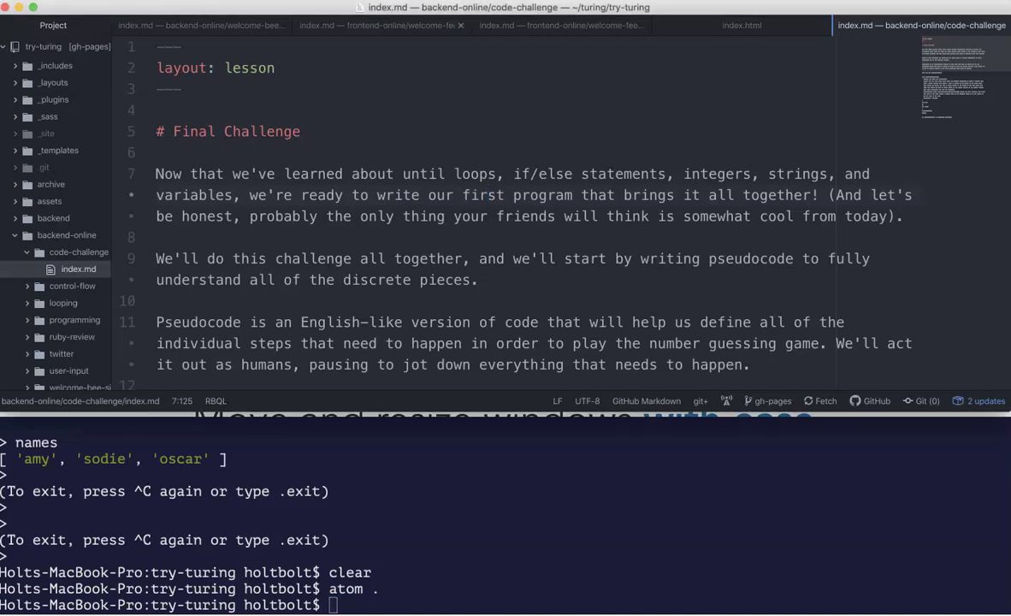